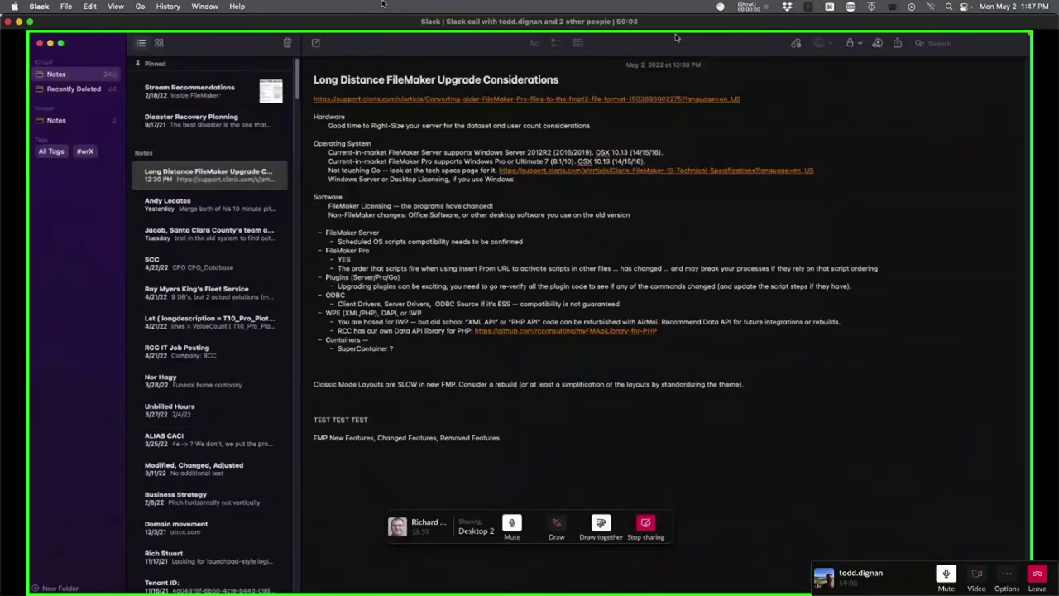
Move the notes and file-format chart windows aside and bring the Student Record layout window to the front, clear of the other windows.
drag(407, 25, 418, 475)
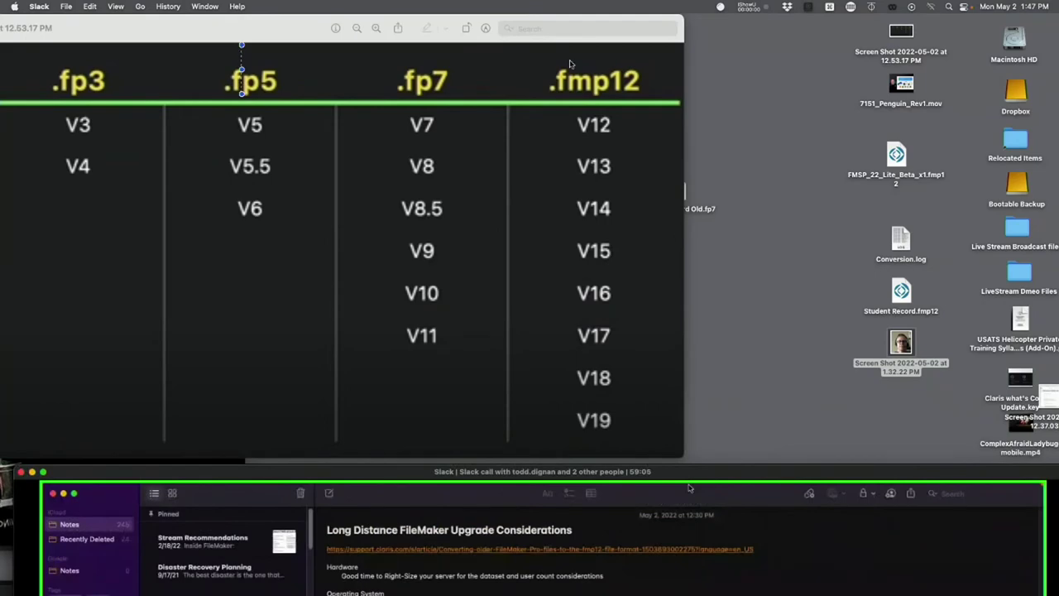
drag(387, 35, 460, 346)
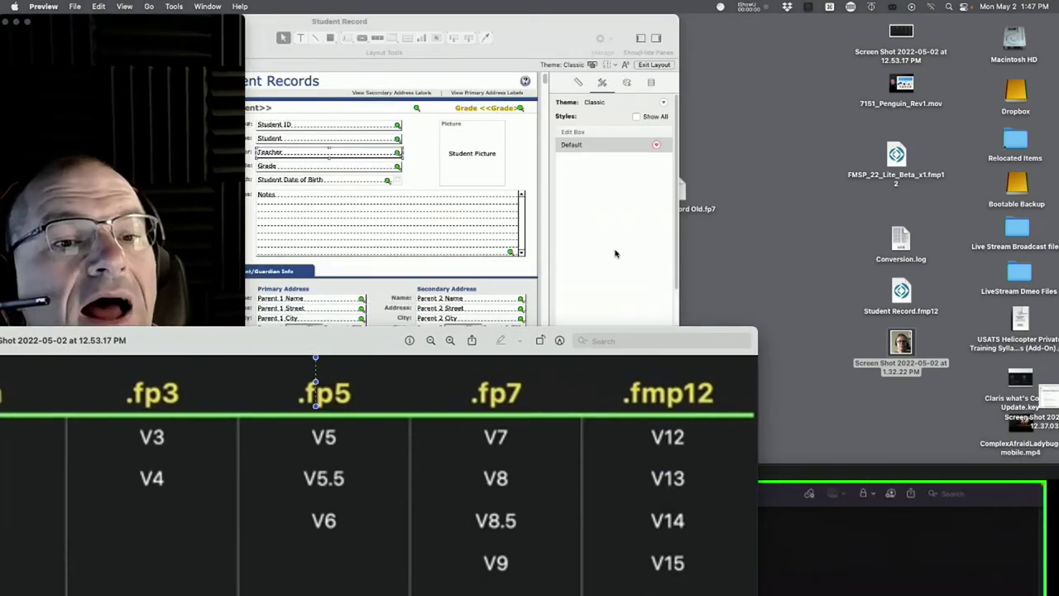
click(548, 142)
drag(503, 25, 709, 75)
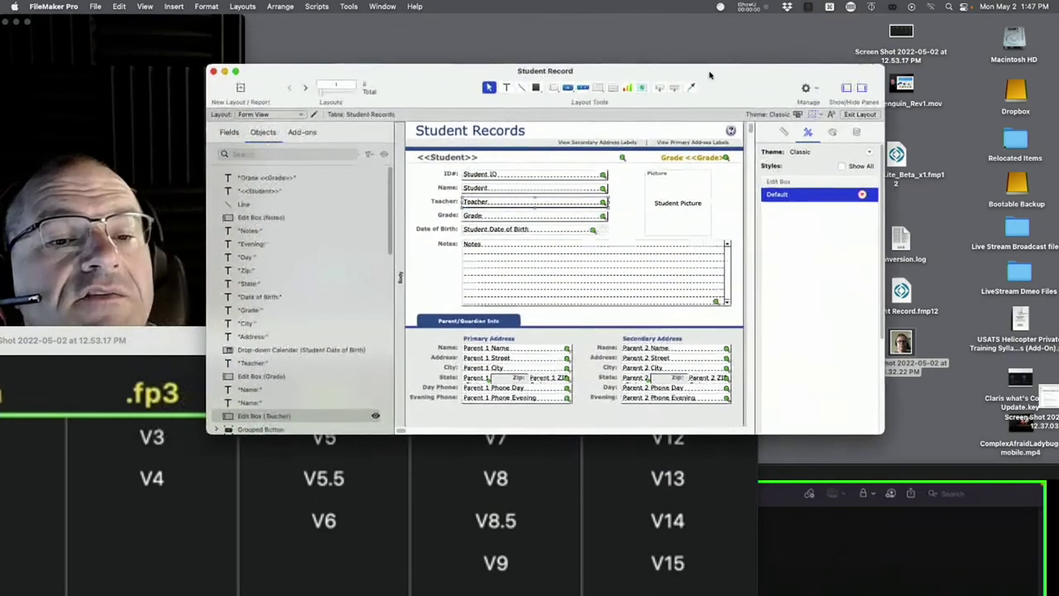
drag(418, 88, 396, 83)
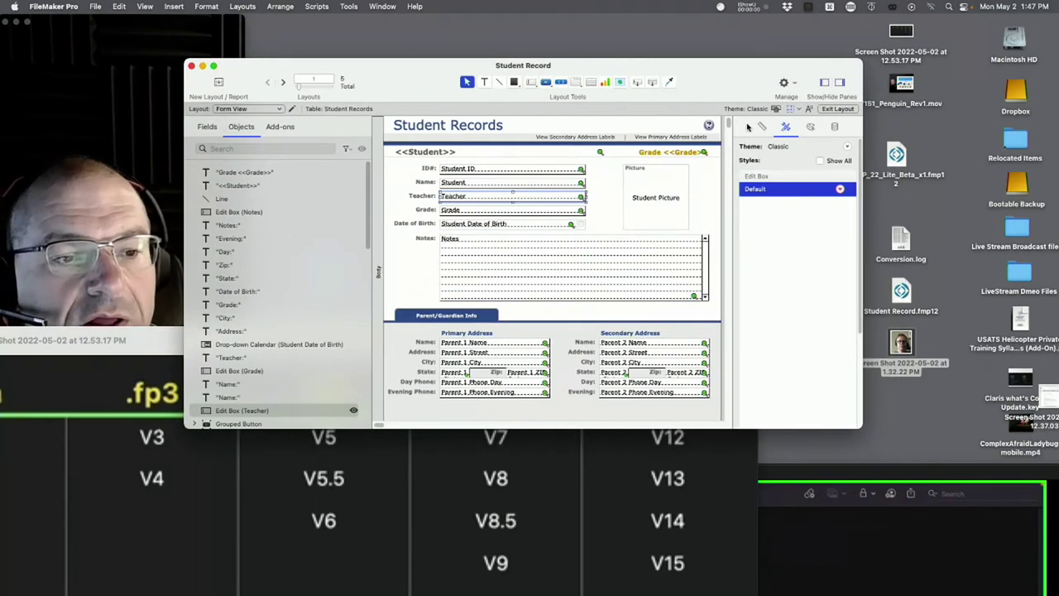
click(280, 6)
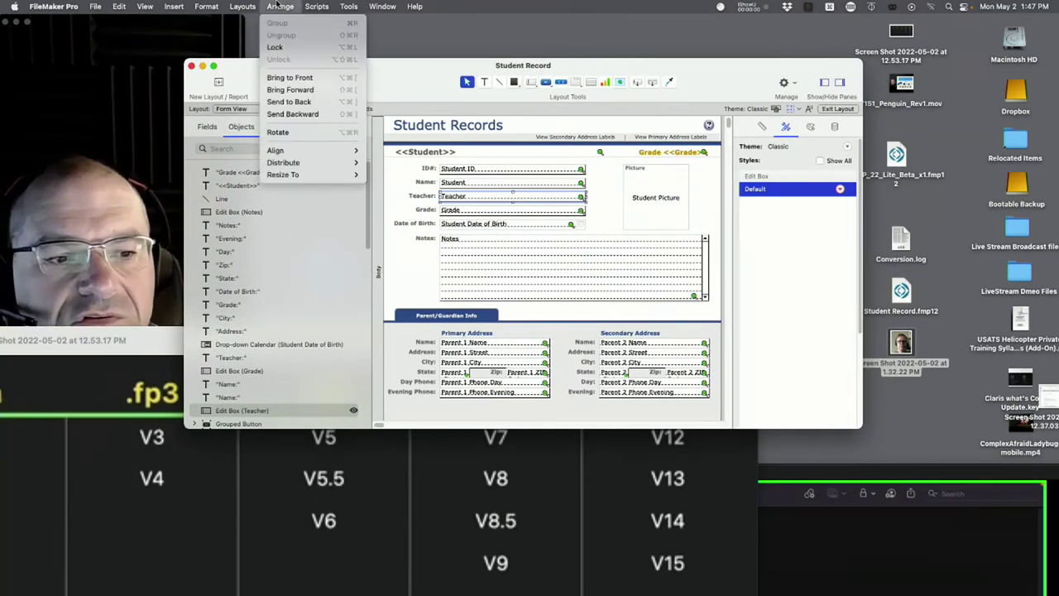
click(280, 7)
drag(728, 86, 738, 161)
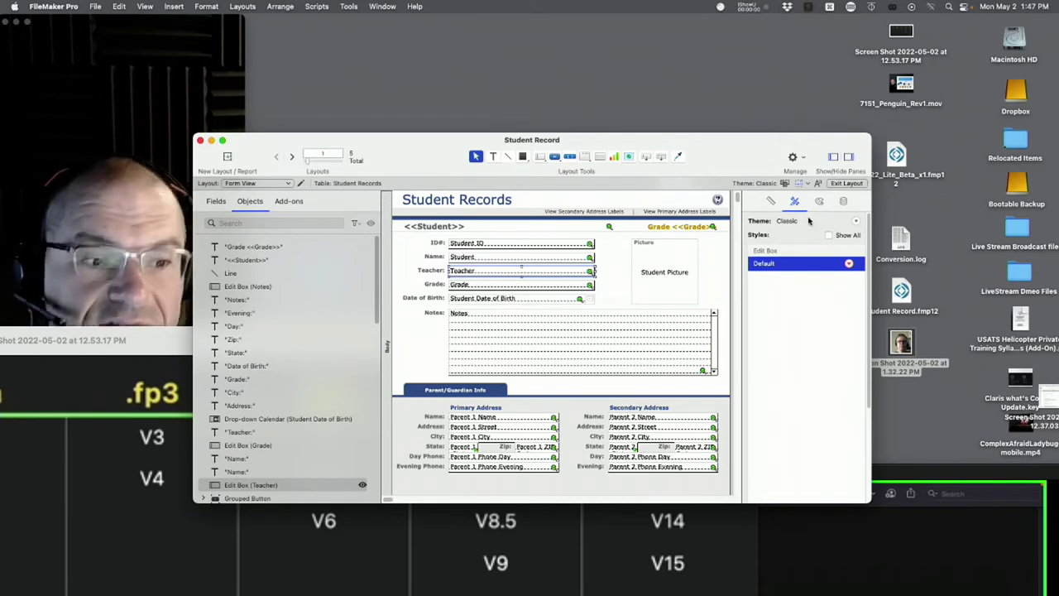
Change the theme of the Form View layout from the Basic group to Minimalist.
click(328, 6)
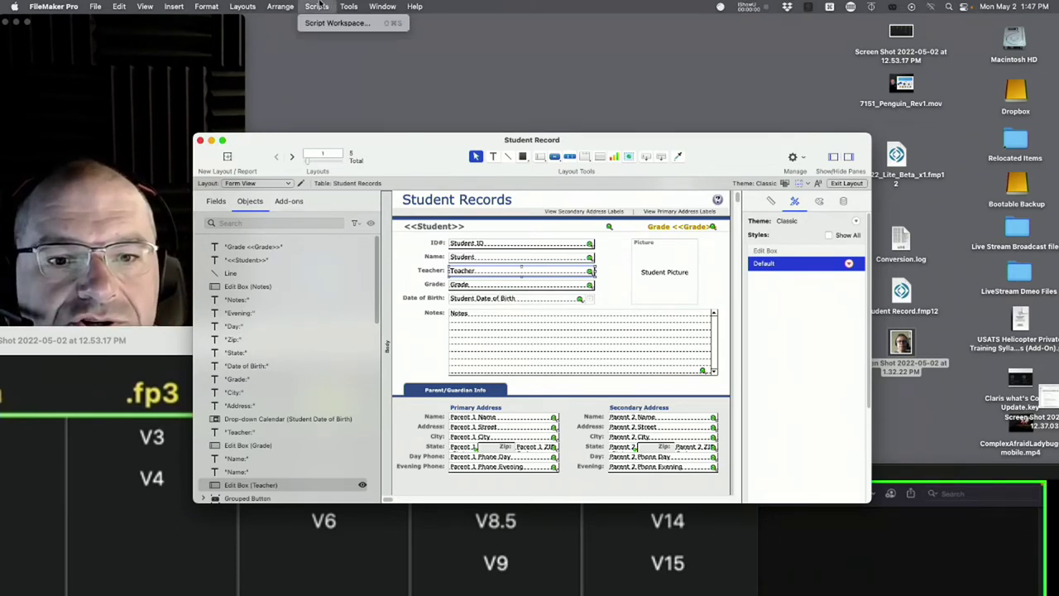
mouse_move(253, 6)
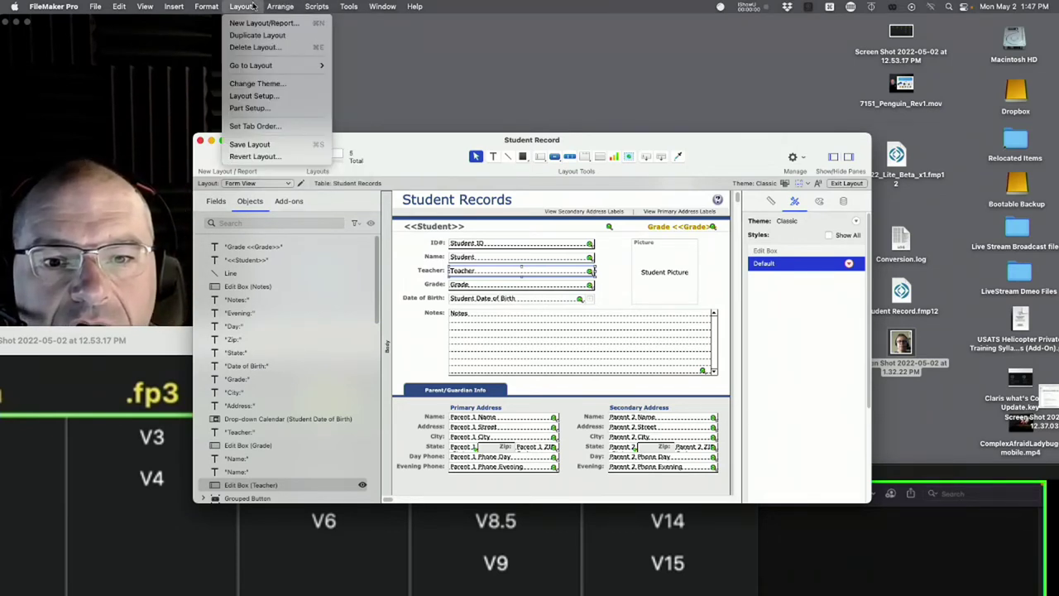
click(257, 82)
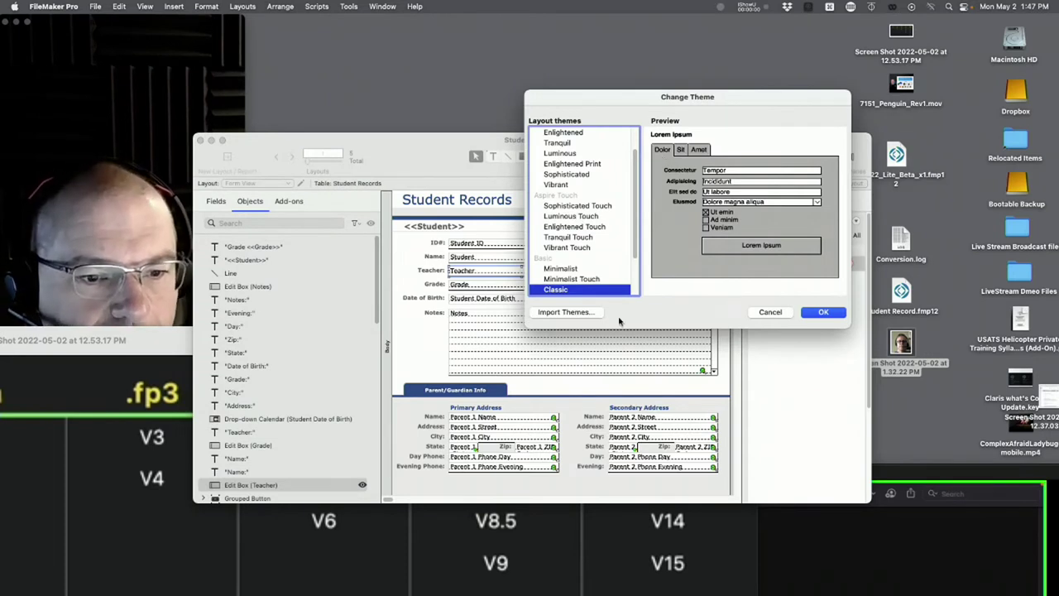
scroll(570, 273, down, 3)
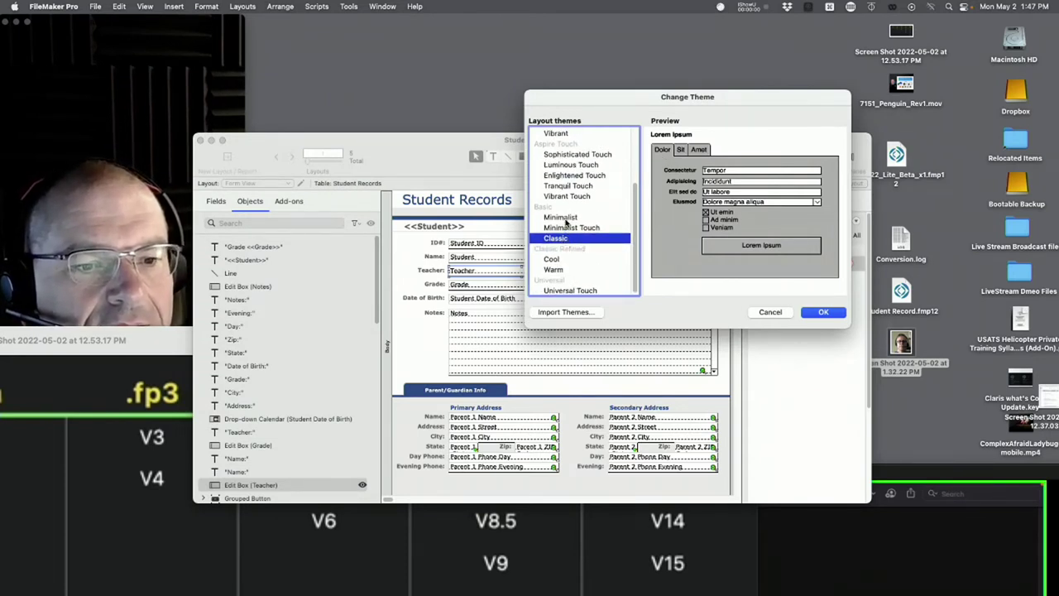
click(565, 219)
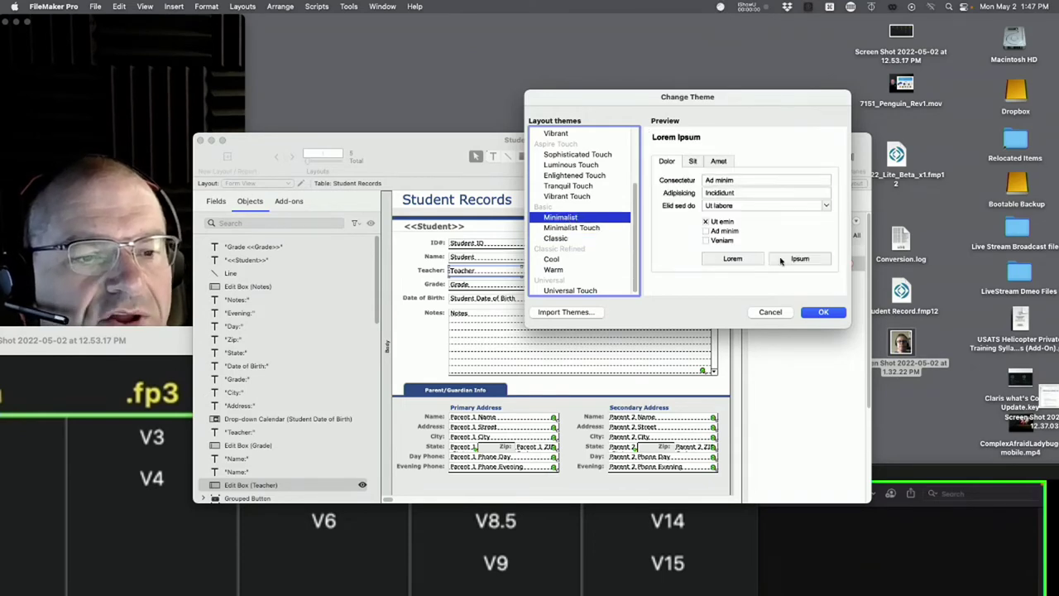
click(823, 312)
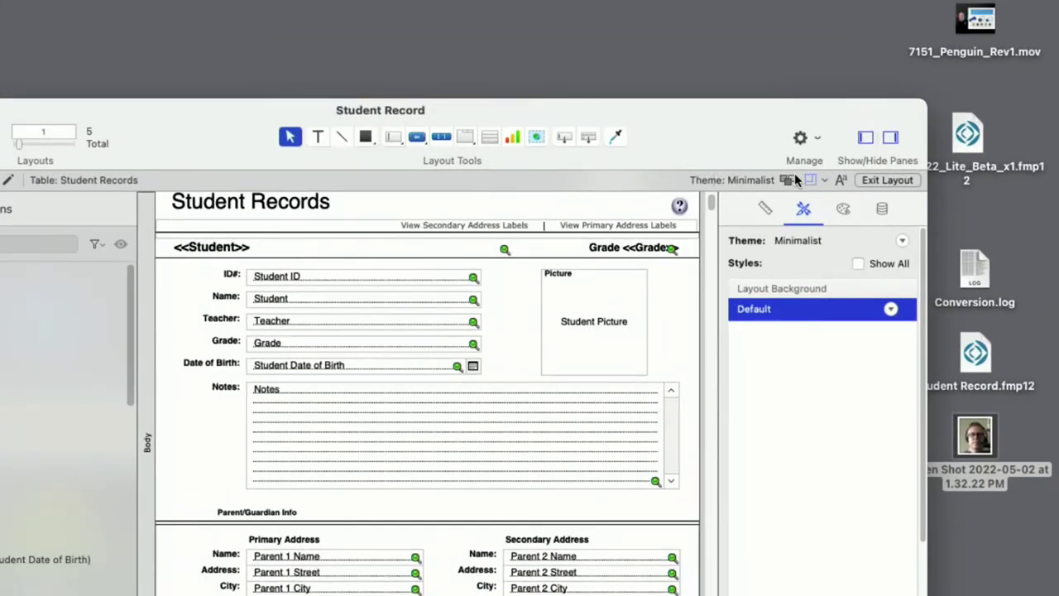
Examine the available layout themes for the Form View layout, keeping Minimalist as its theme.
click(787, 180)
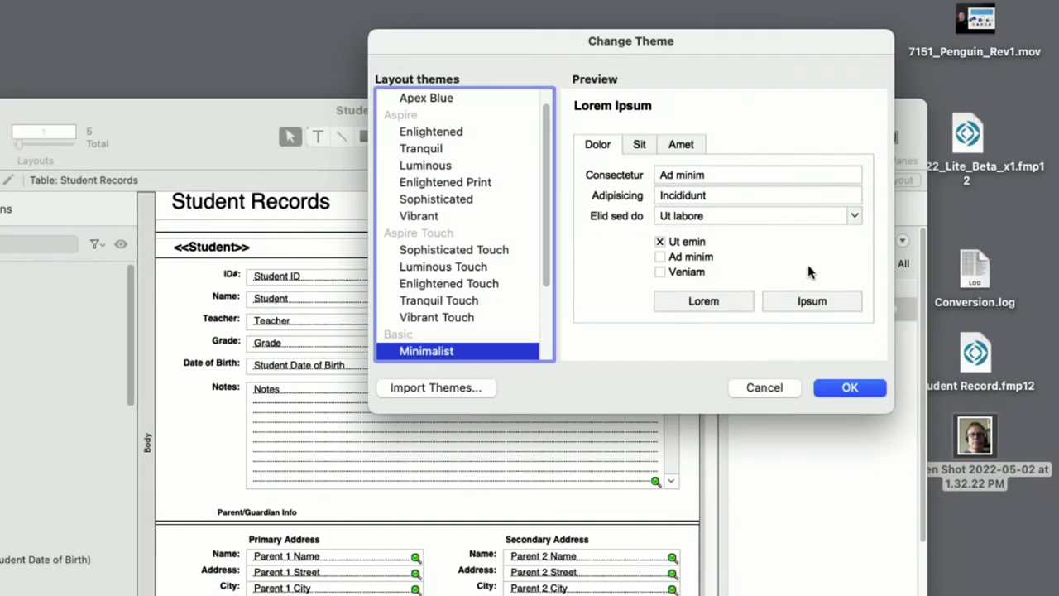
click(782, 386)
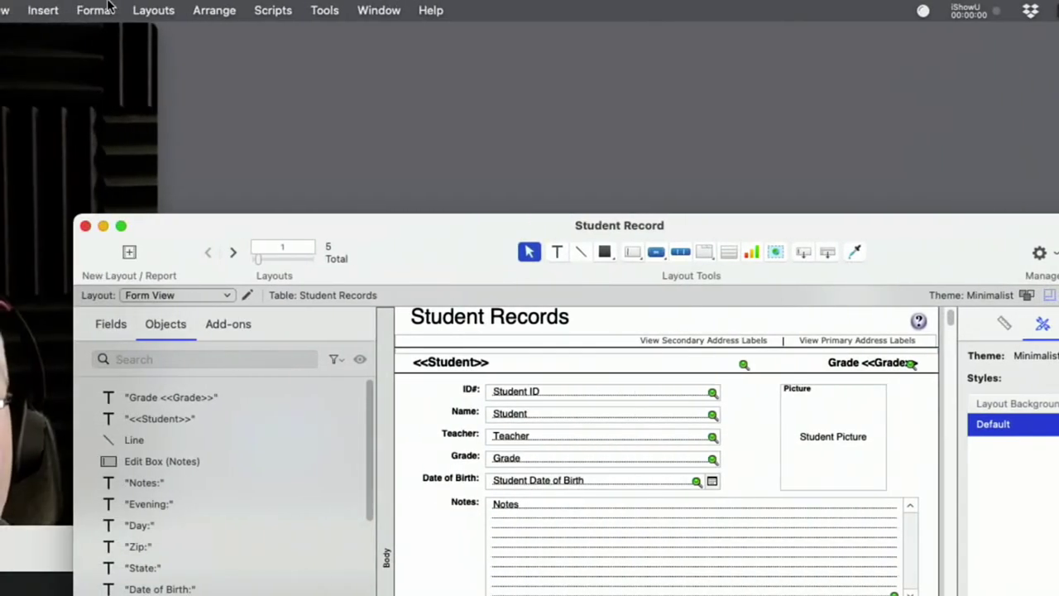
click(140, 7)
click(141, 8)
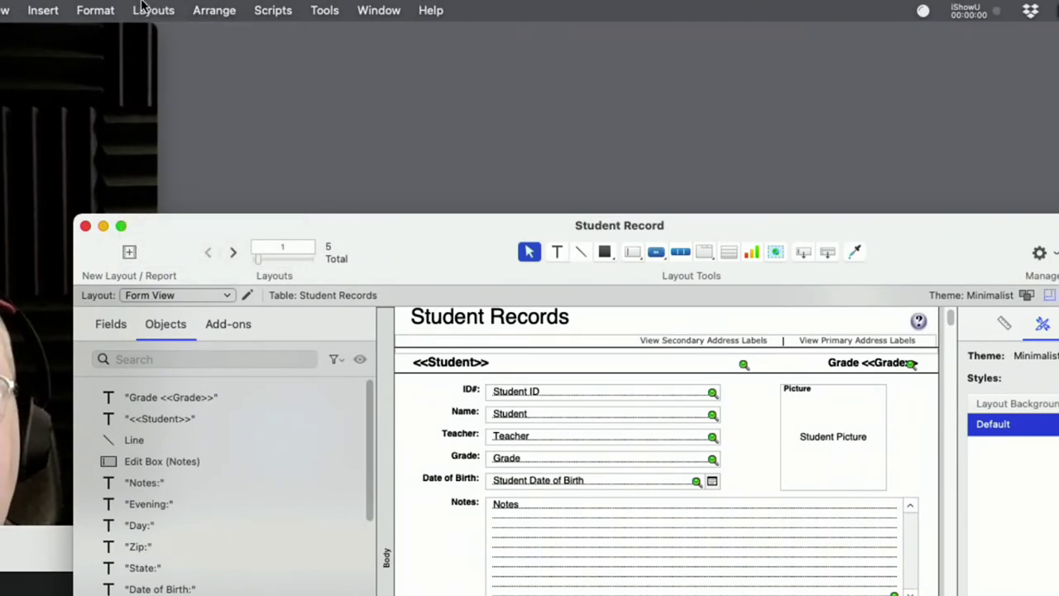
click(95, 11)
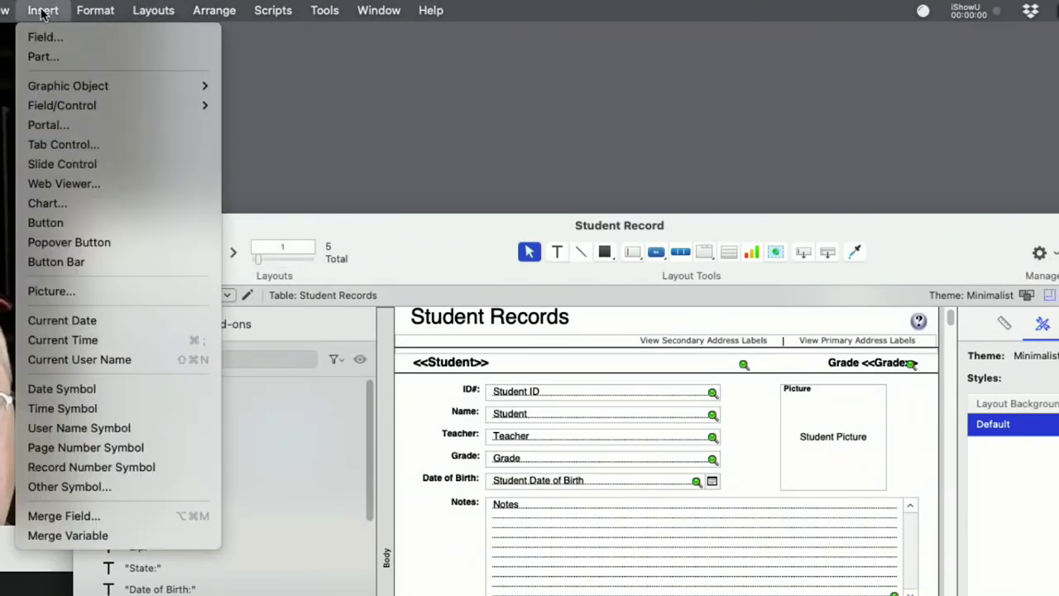
mouse_move(2, 10)
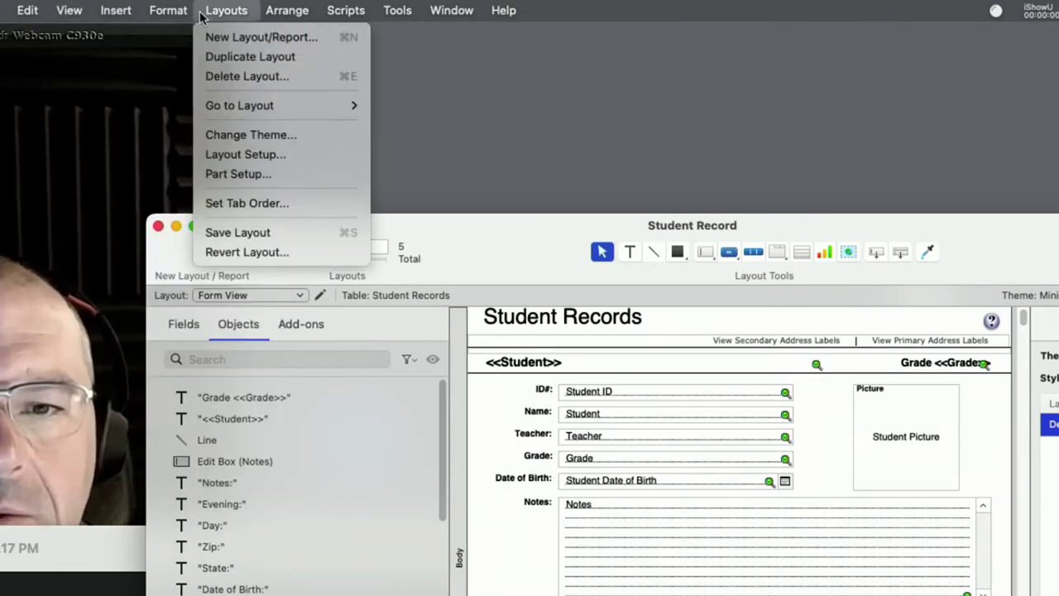
mouse_move(171, 10)
mouse_move(225, 10)
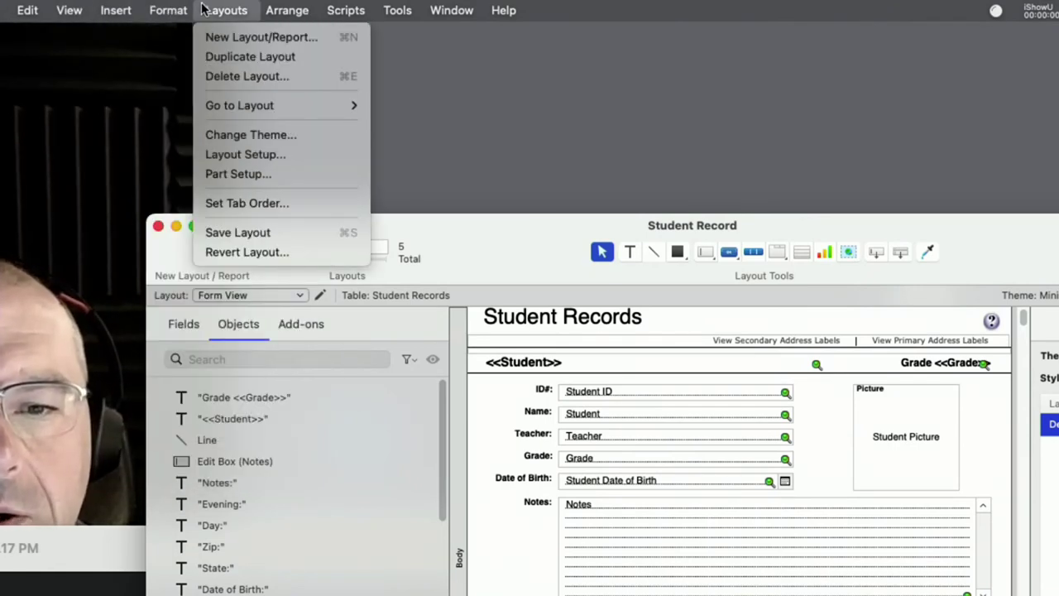
click(240, 135)
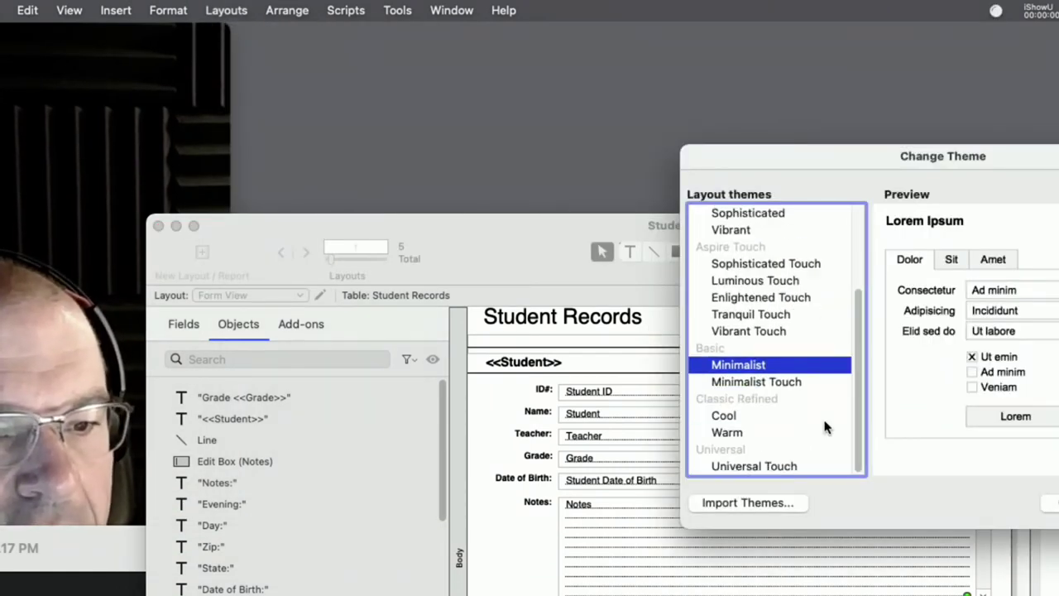
scroll(824, 425, up, 2)
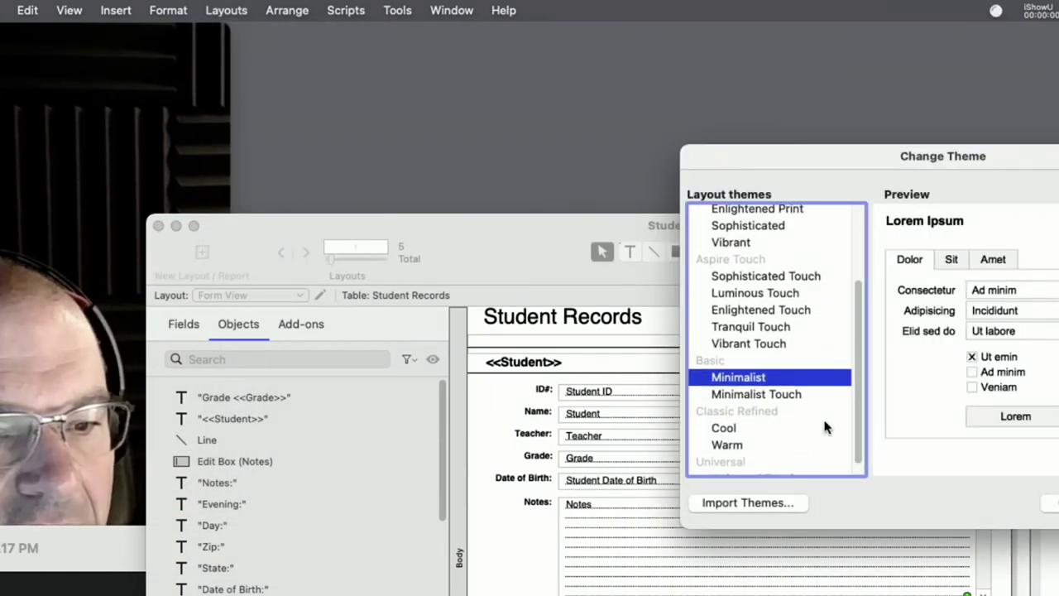
scroll(822, 425, up, 5)
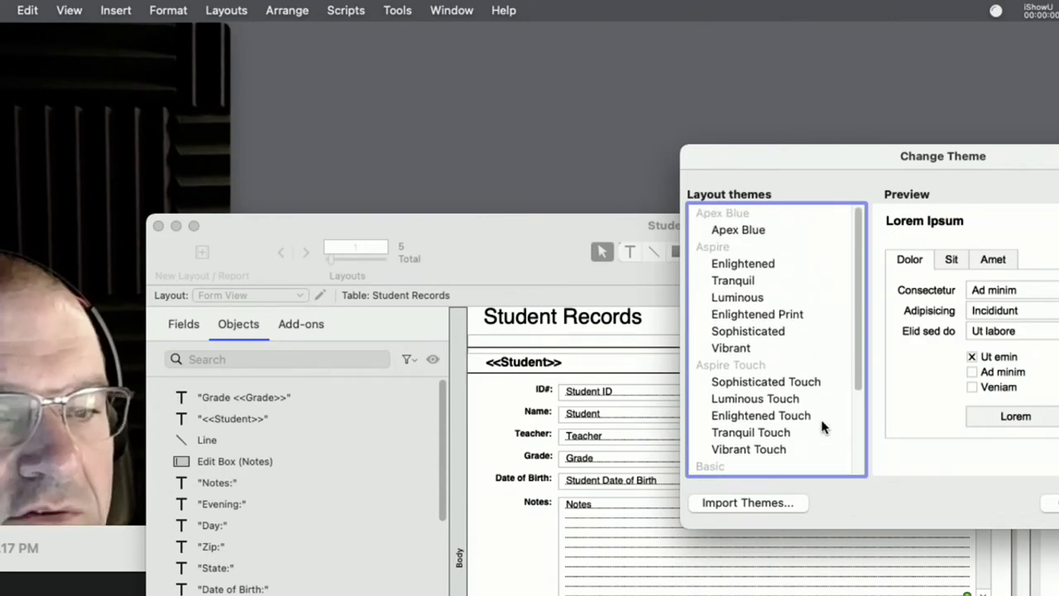
scroll(821, 429, down, 7)
drag(792, 162, 555, 110)
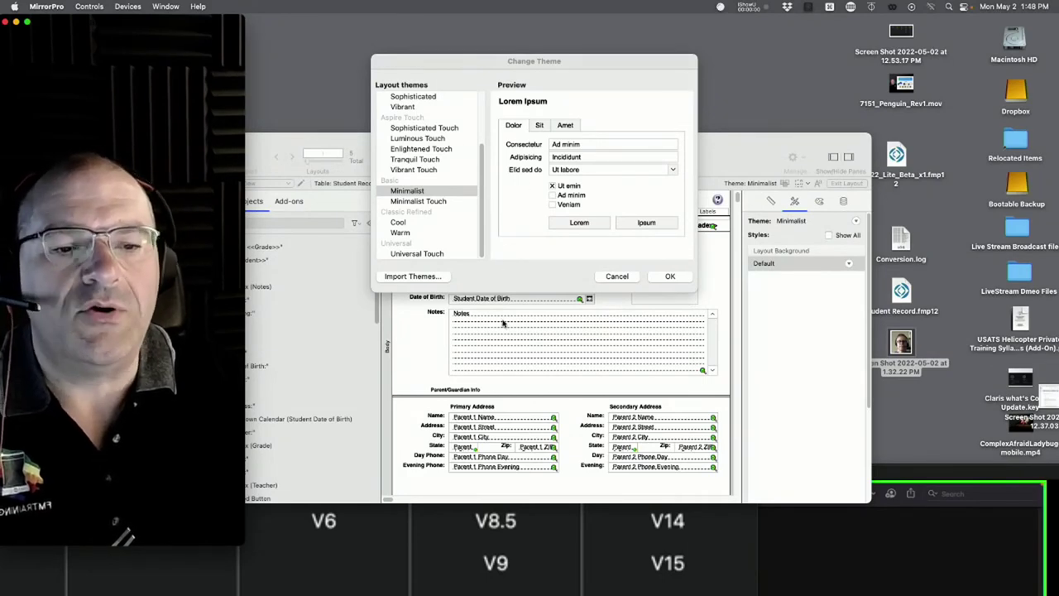
click(406, 190)
key(Return)
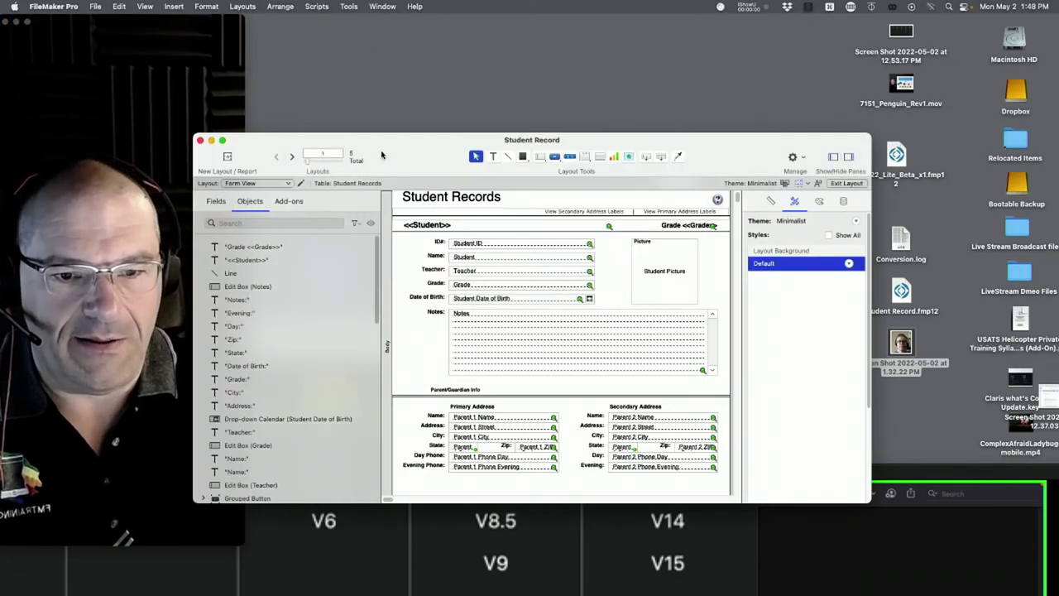
Switch to the List View layout to check its theme and return to the Form View layout.
click(299, 176)
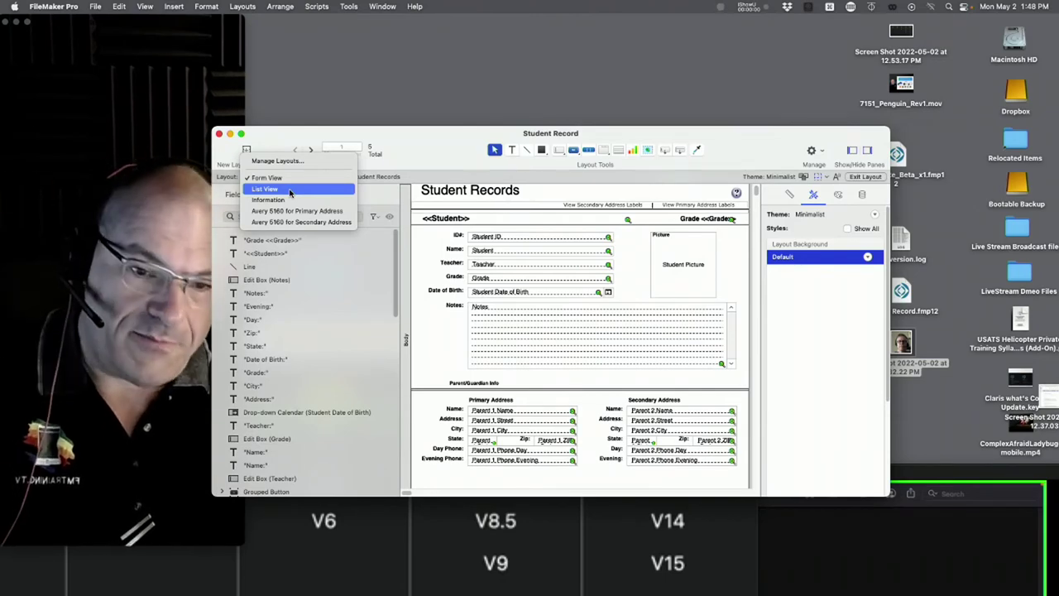
click(290, 190)
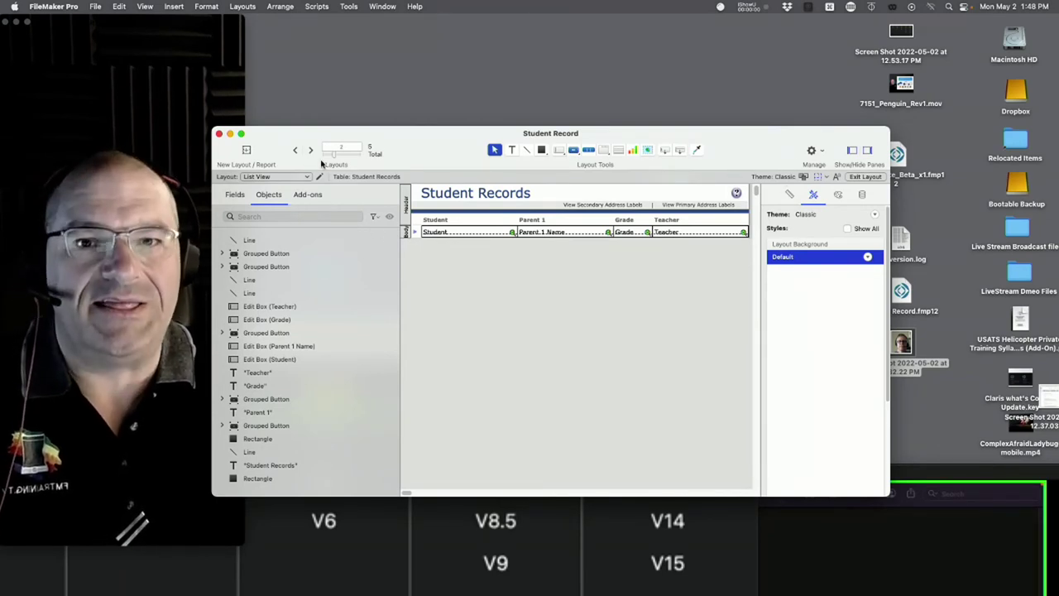
click(300, 177)
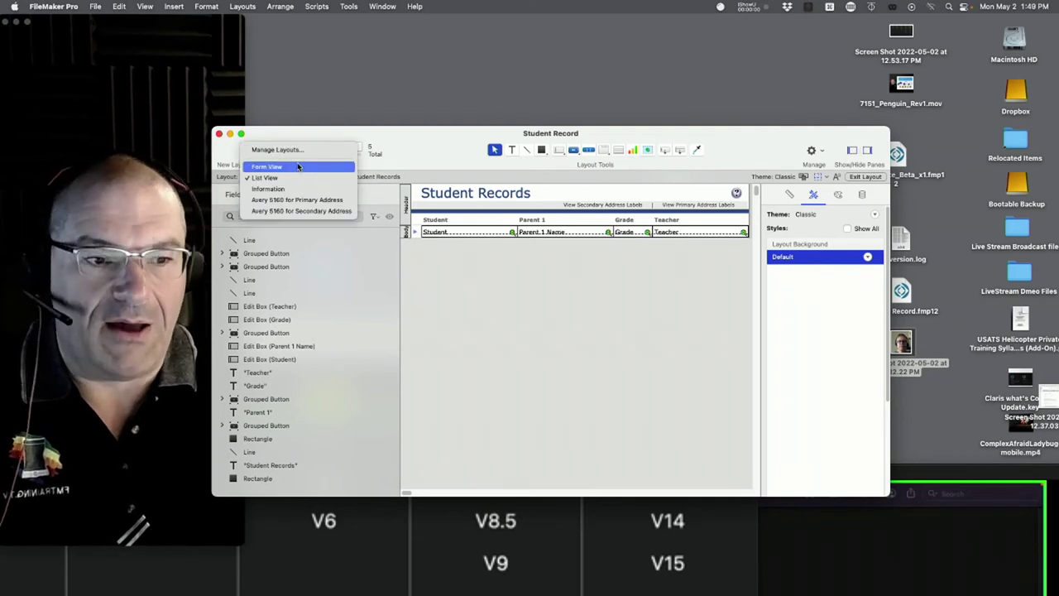
click(299, 167)
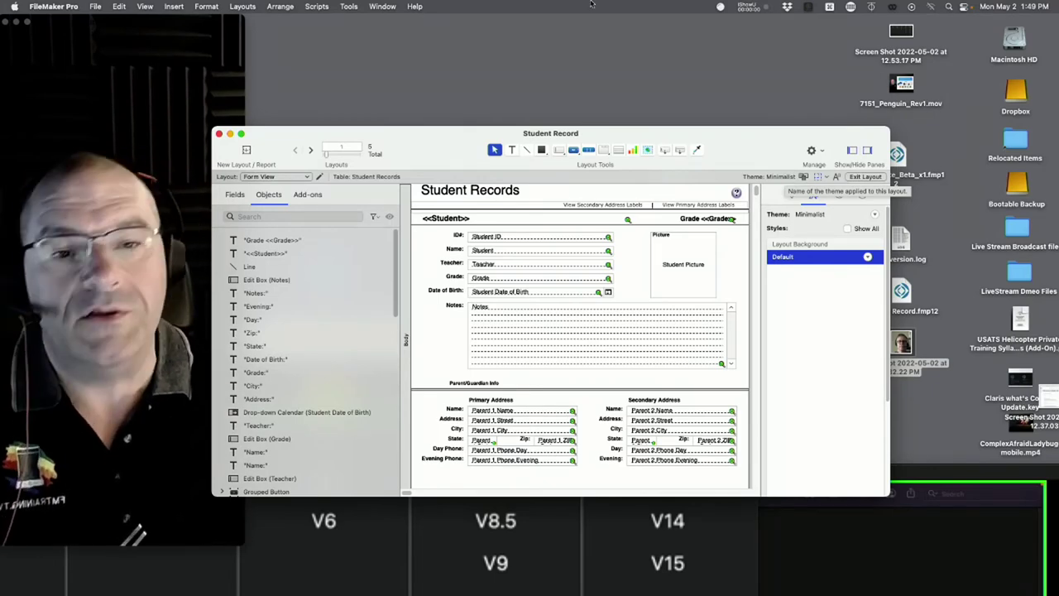
Open a second window of the Student Record file and spread the two windows apart for comparison.
click(382, 5)
click(395, 22)
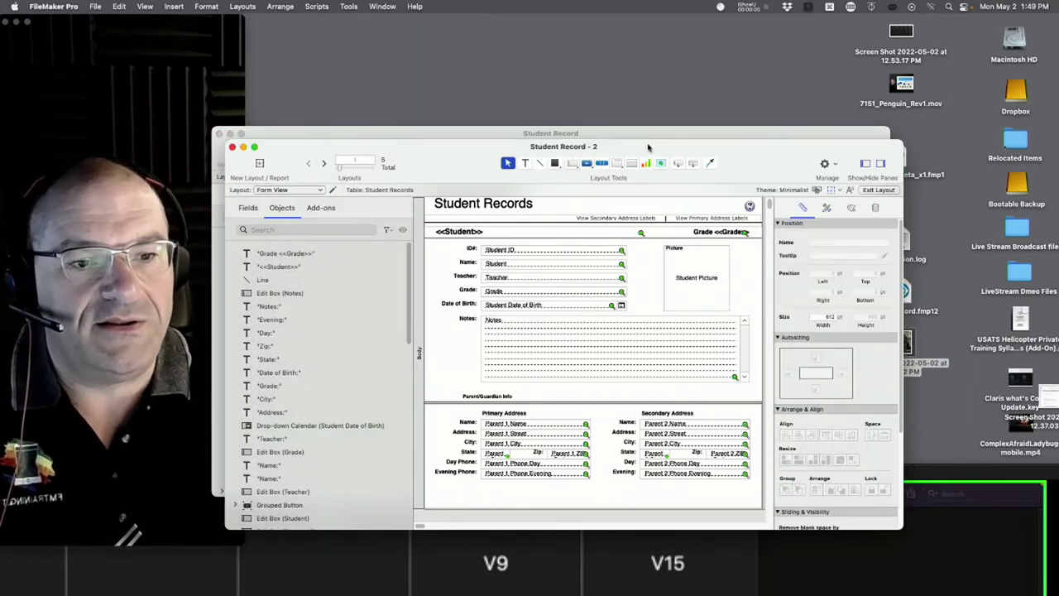
drag(649, 147, 744, 142)
click(278, 141)
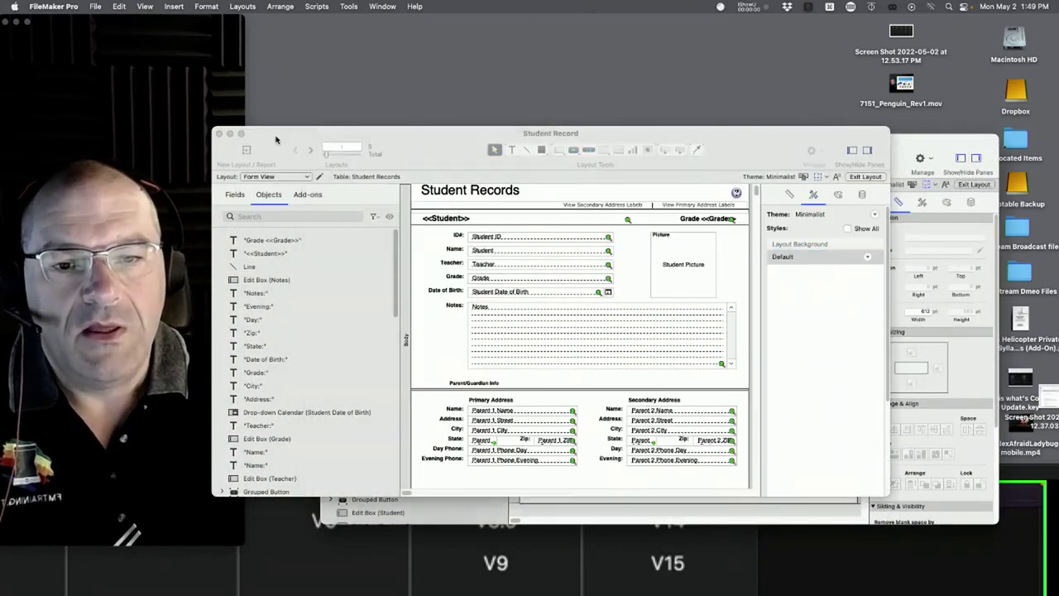
drag(277, 141, 90, 139)
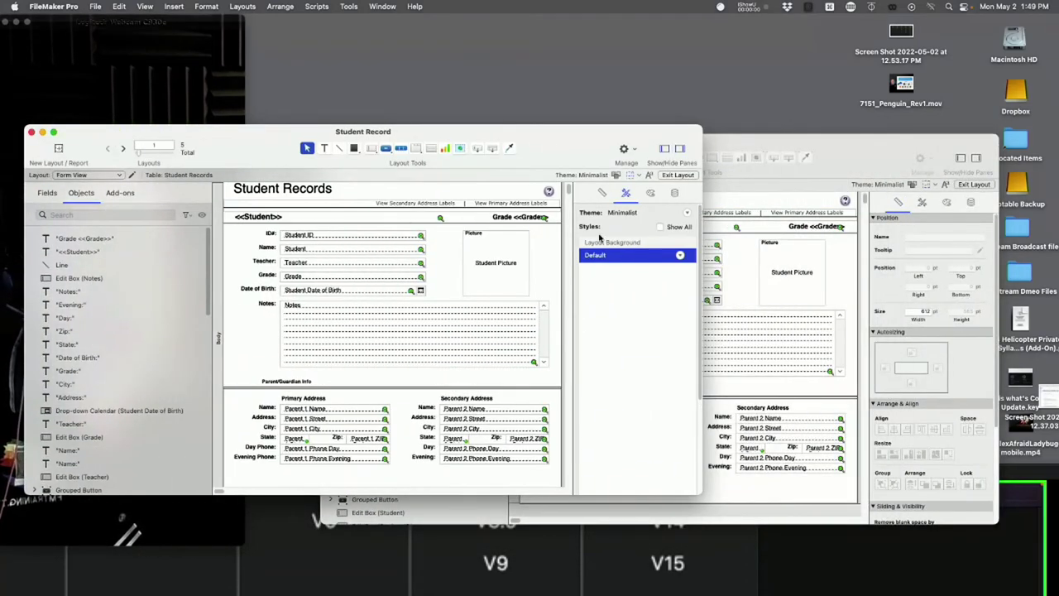
Show the List View layout in both Student Record windows.
click(90, 176)
click(91, 188)
click(819, 303)
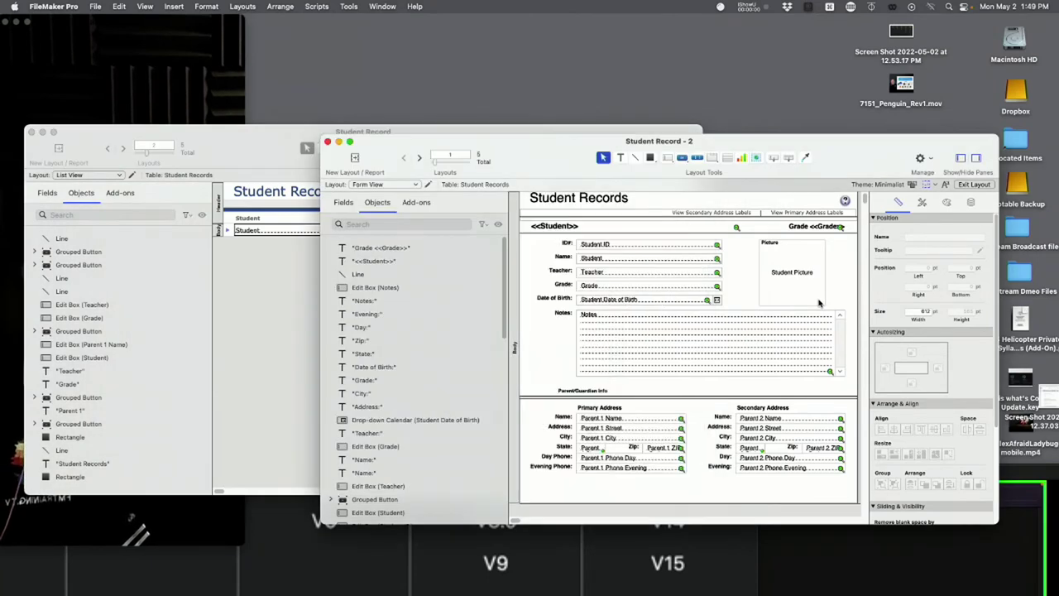
click(398, 185)
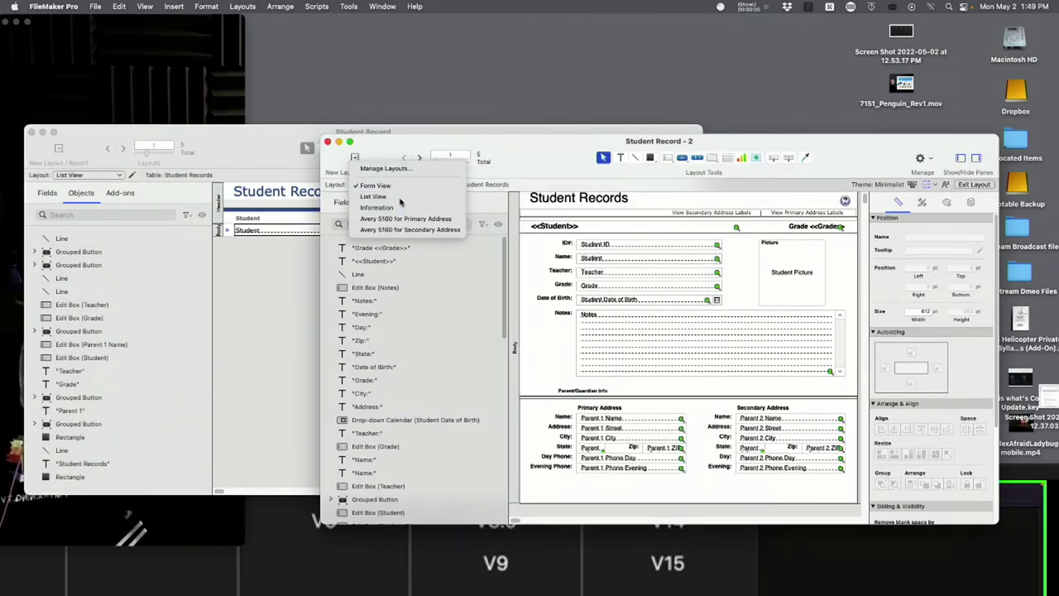
click(401, 197)
Move the second Student Record window further from the first and duplicate its List View layout.
drag(767, 150, 845, 139)
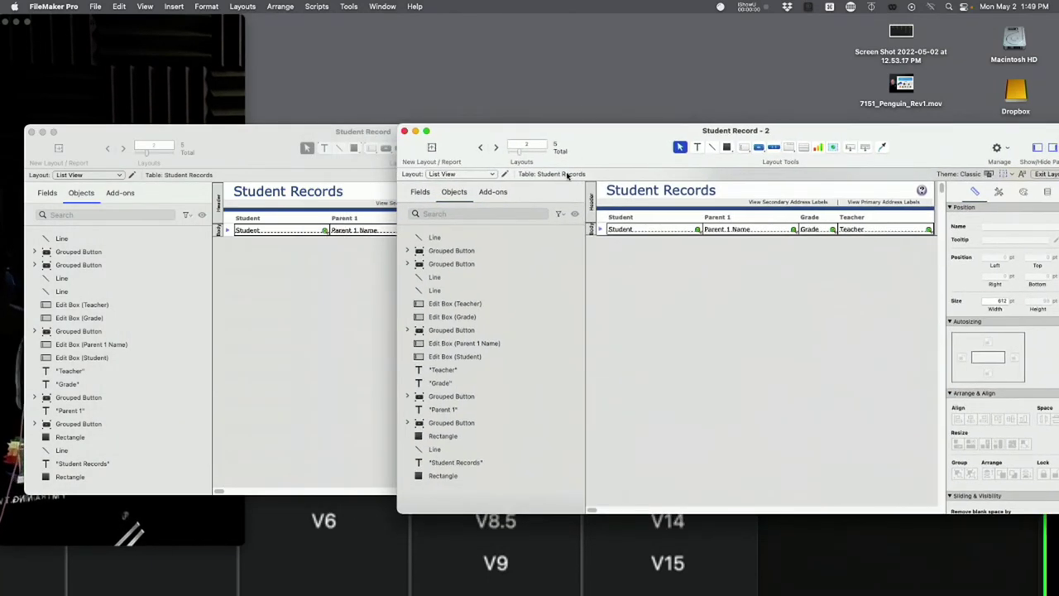
click(243, 7)
click(252, 35)
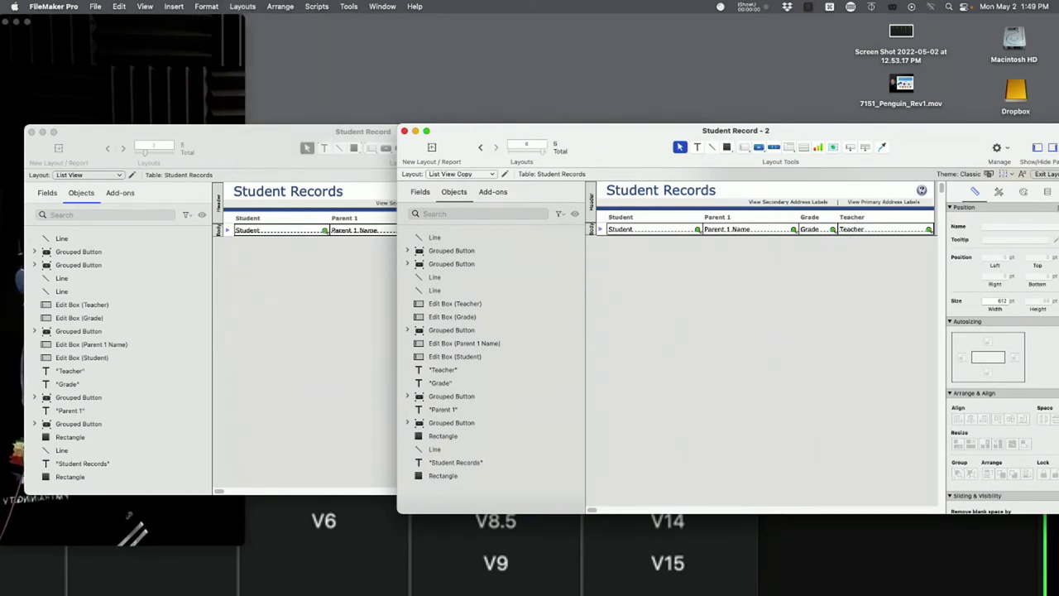
Change the theme of the List View Copy layout to Sophisticated Touch.
click(988, 176)
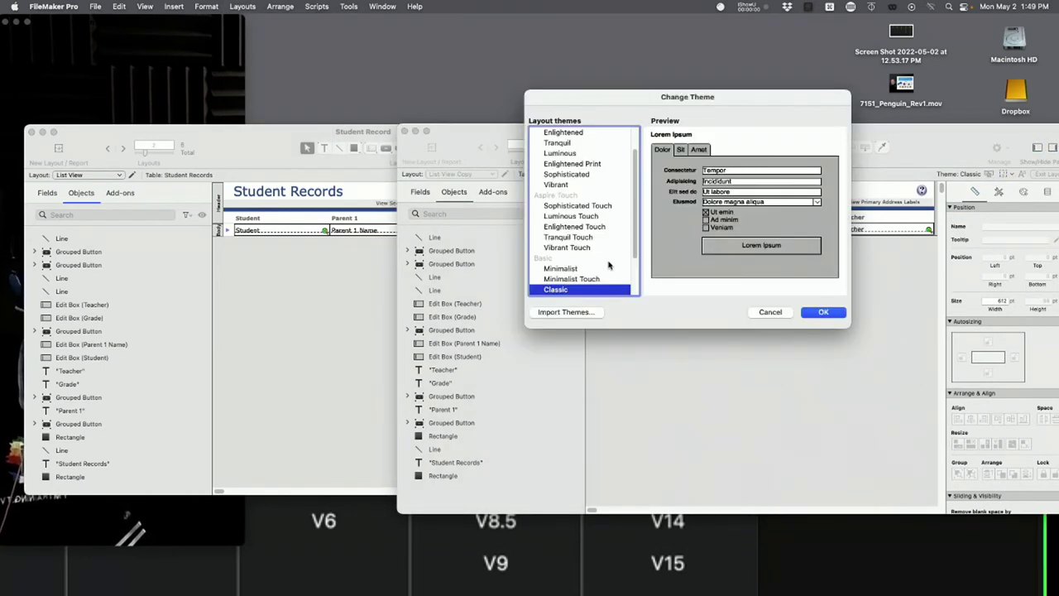
click(570, 206)
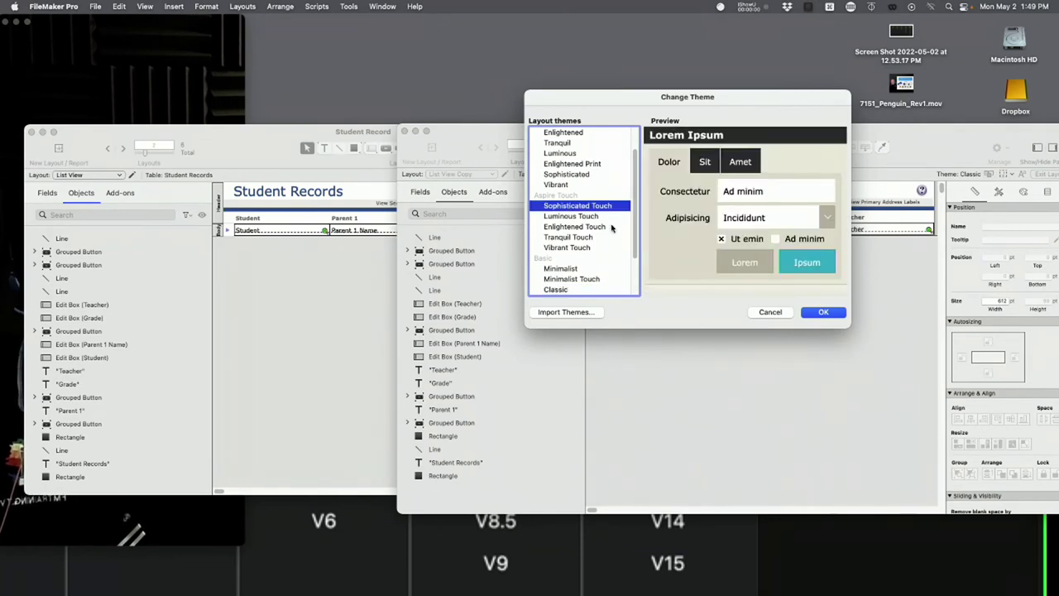
click(822, 312)
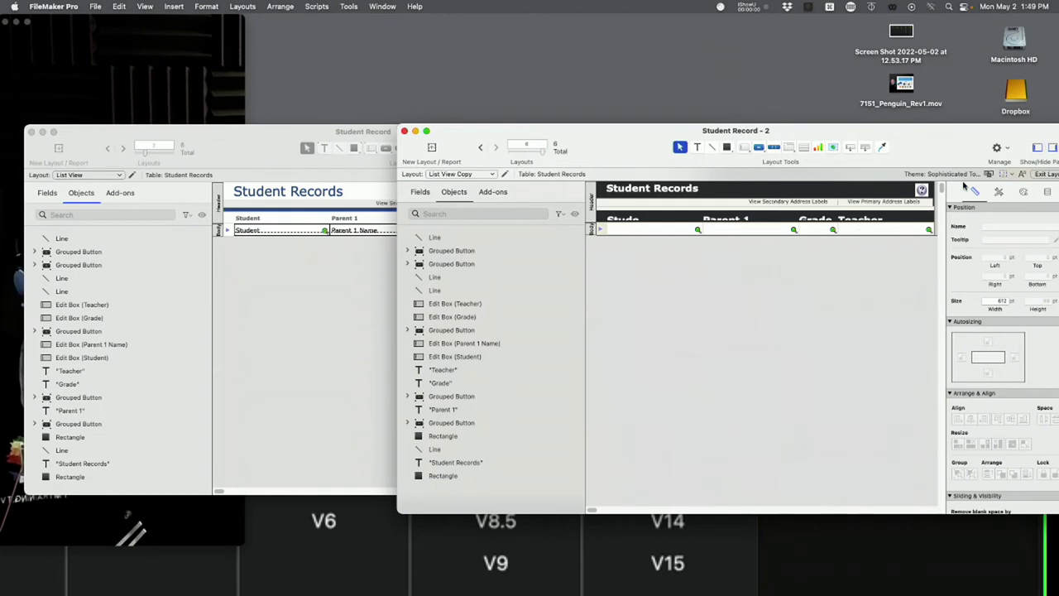
Browse the themes available for the List View Copy layout and leave the theme selection without a change.
click(991, 175)
scroll(592, 246, down, 3)
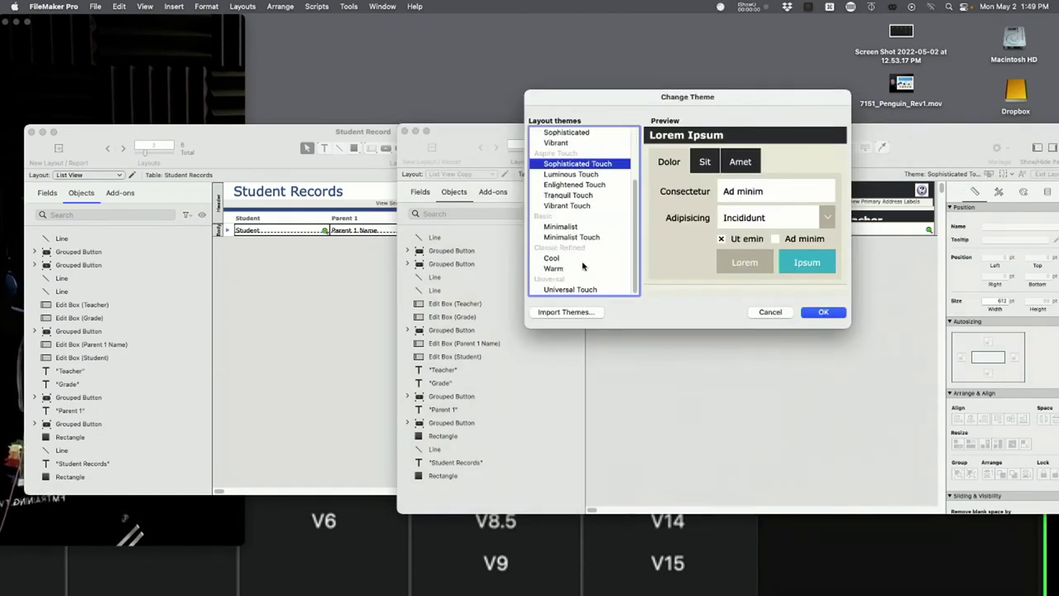
scroll(584, 267, up, 3)
click(770, 312)
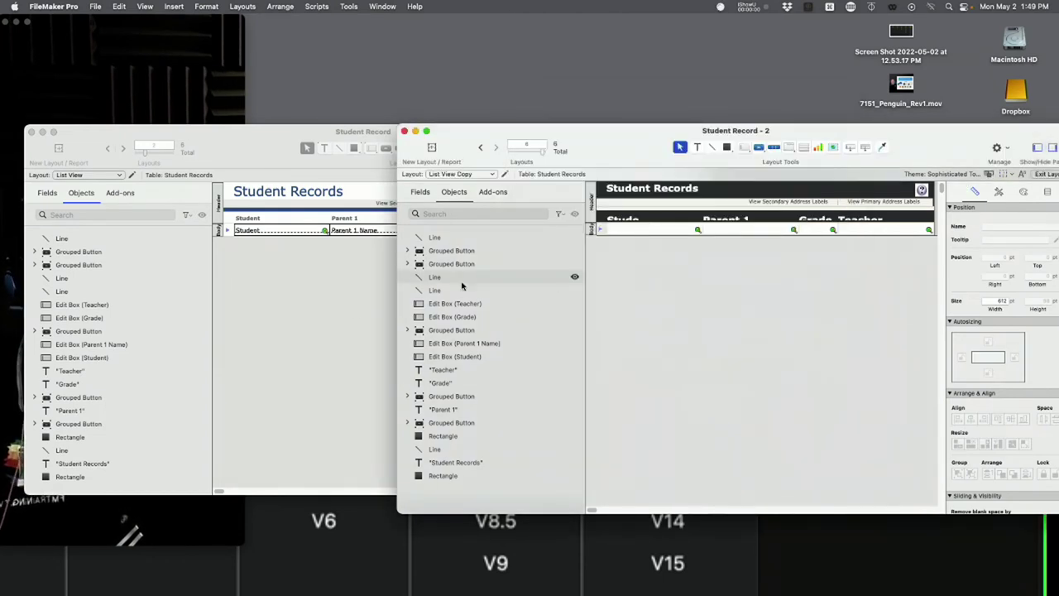
From the original Student Record window, review the themes used in the file in Manage Themes and cancel out.
click(338, 314)
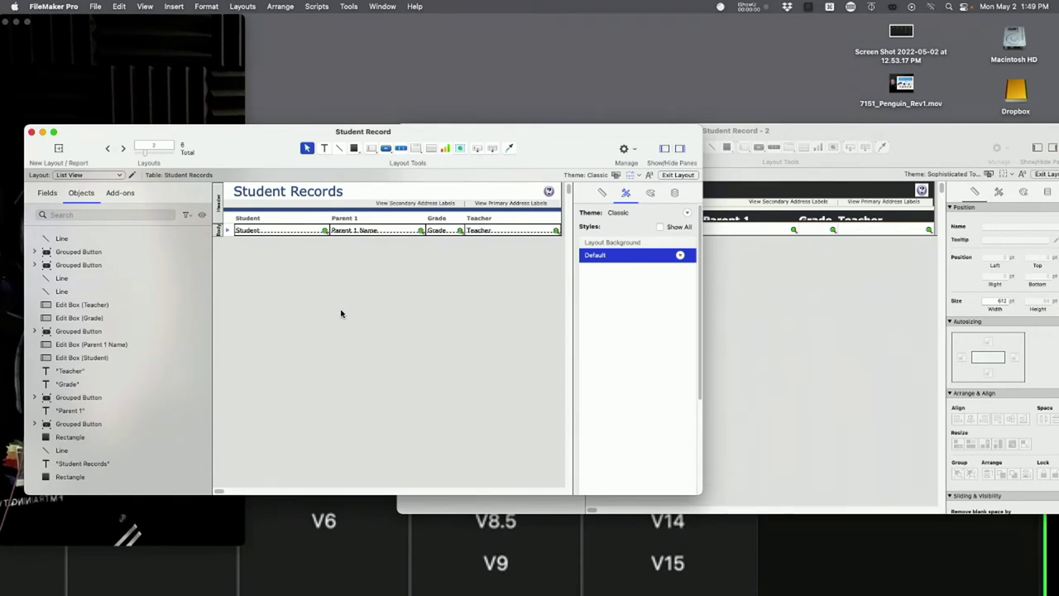
click(95, 6)
mouse_move(116, 108)
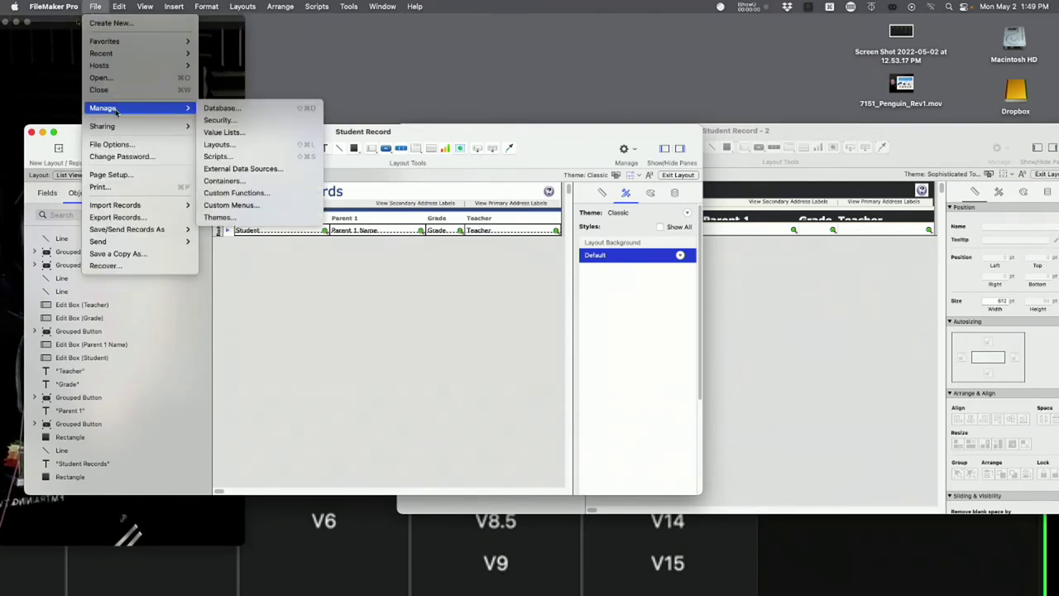
click(253, 218)
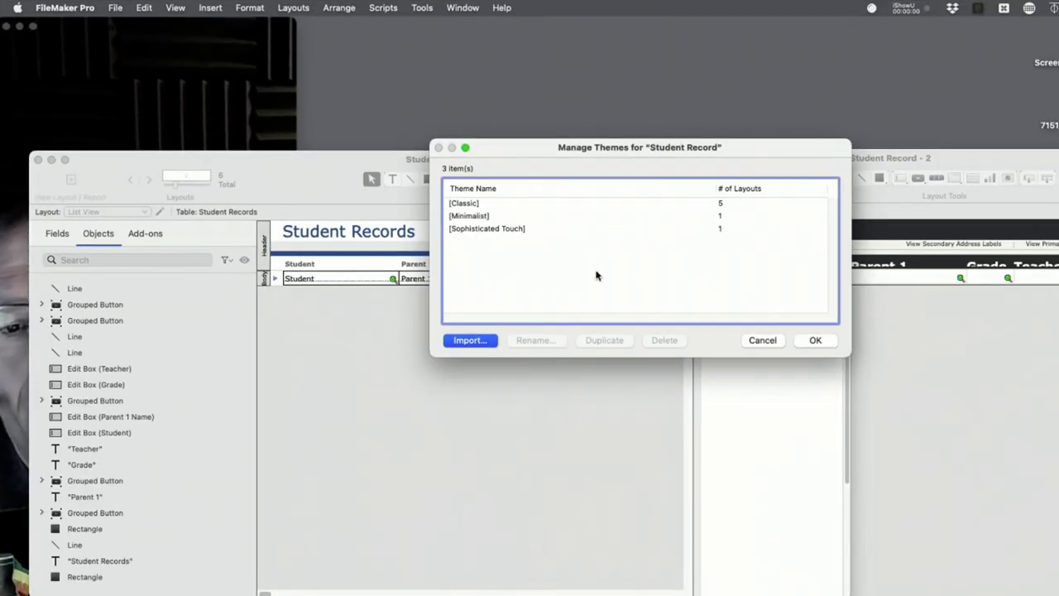
click(198, 91)
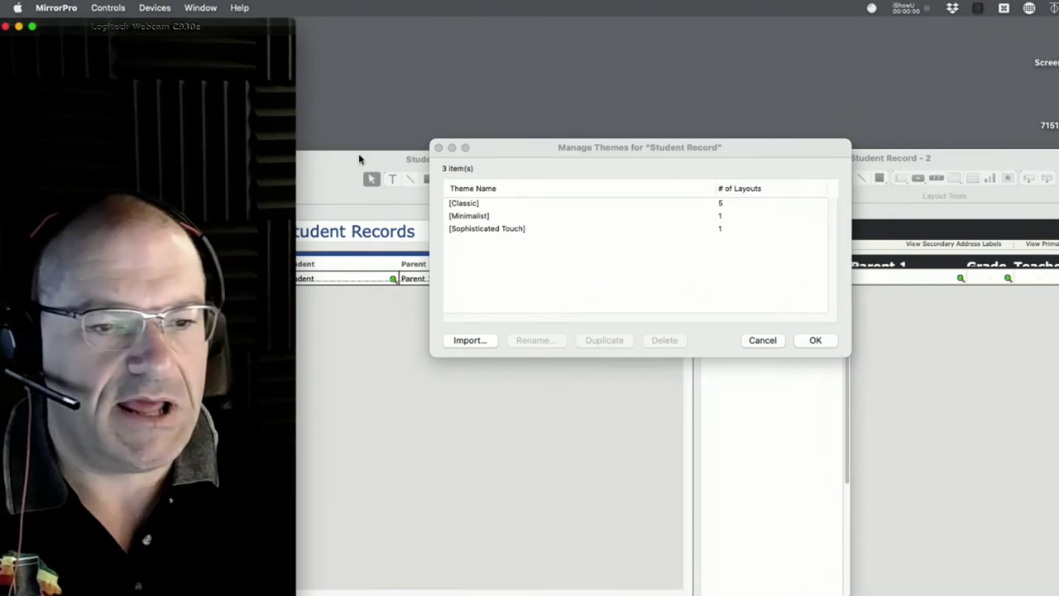
click(755, 351)
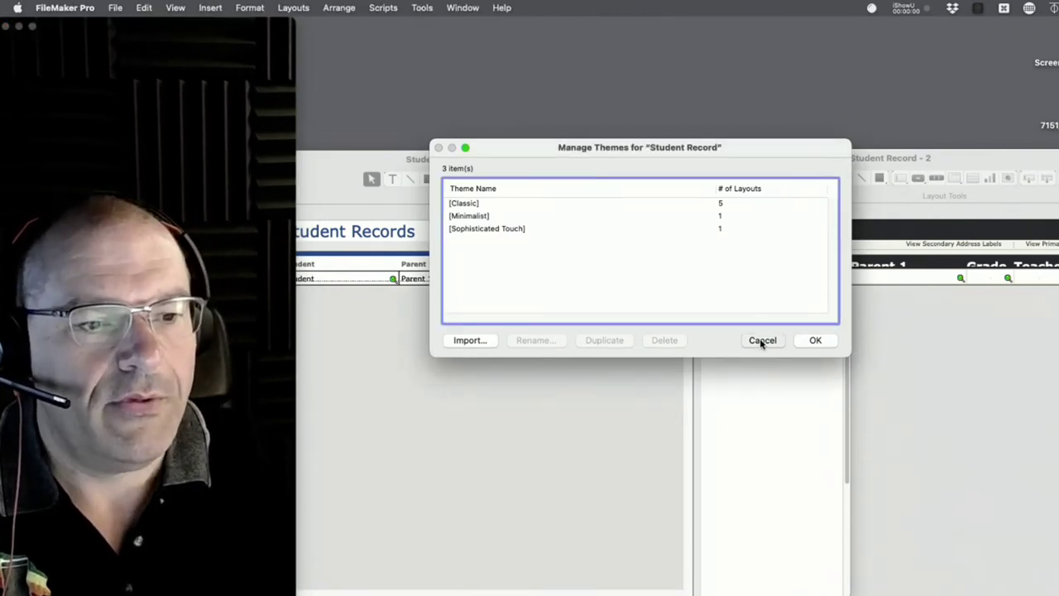
click(762, 340)
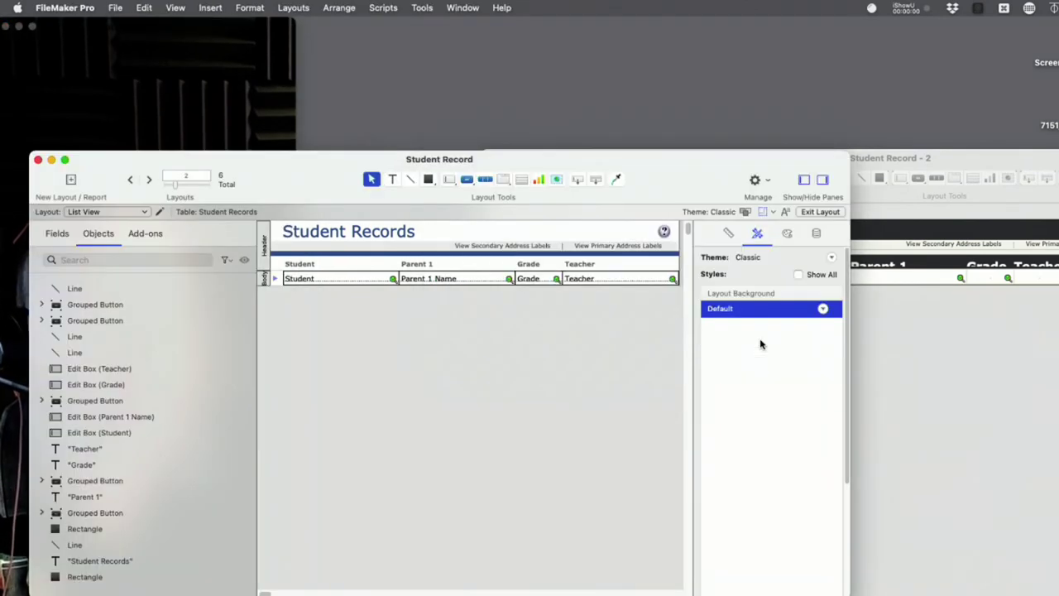
click(165, 83)
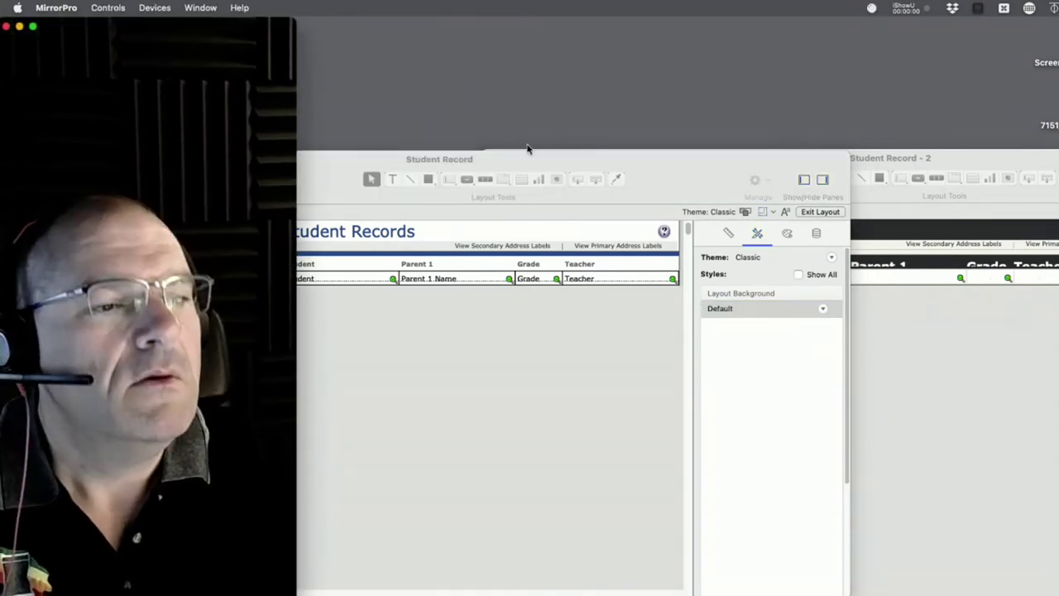
click(955, 166)
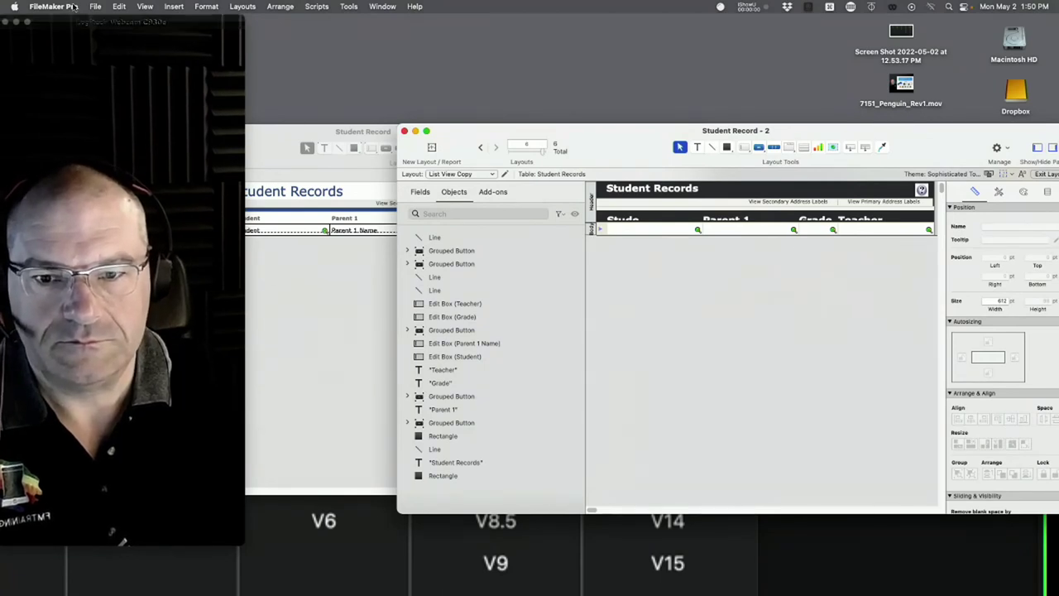
drag(3, 295, 89, 296)
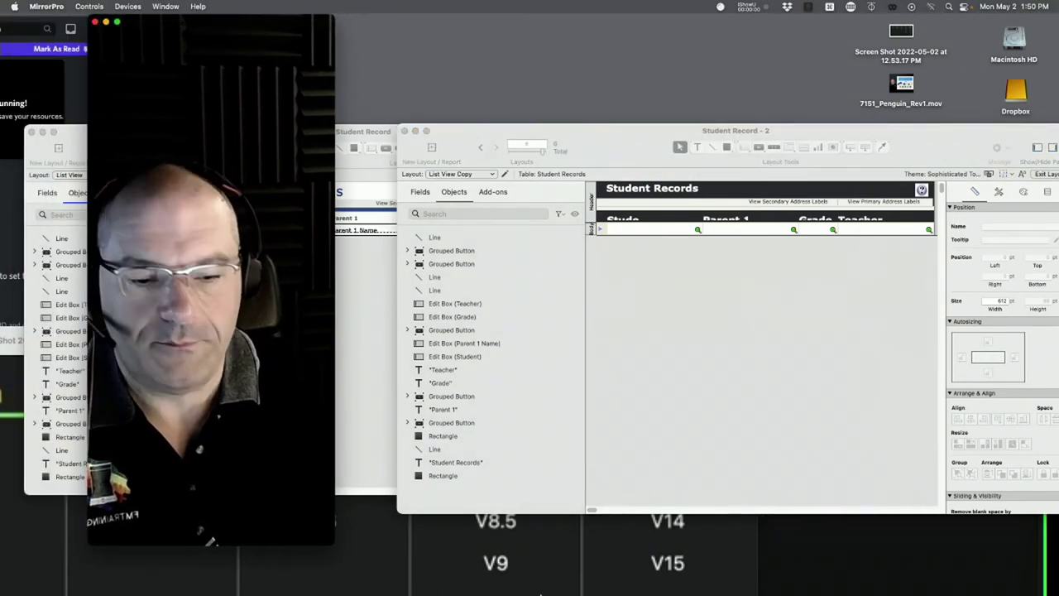
mouse_move(537, 594)
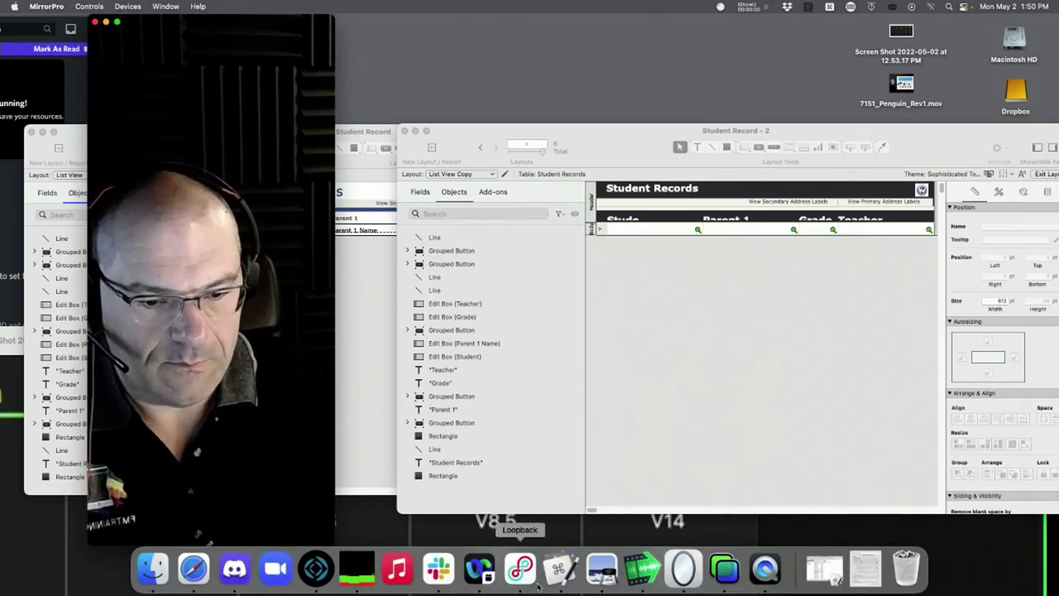
drag(538, 478, 513, 6)
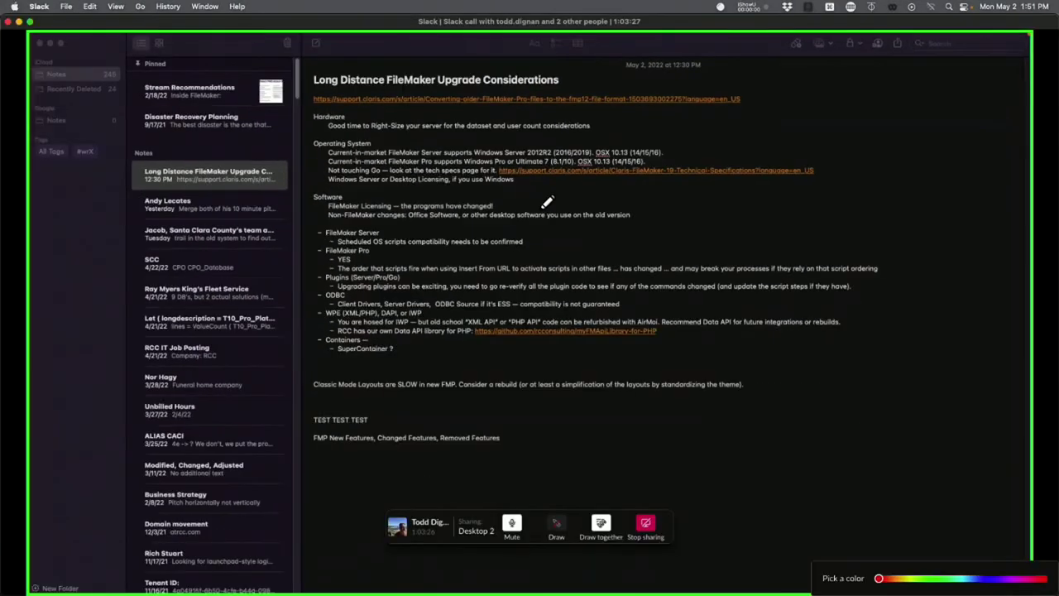
drag(372, 25, 382, 539)
drag(156, 237, 59, 236)
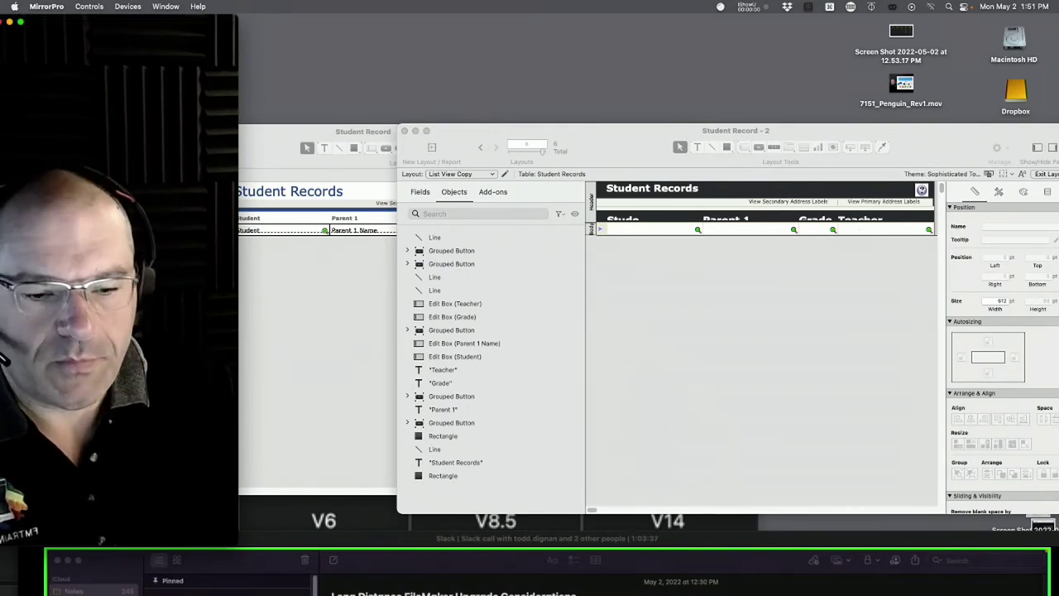
Switch to Safari and search the web for "goya filemaker" in an empty browser window.
mouse_move(561, 583)
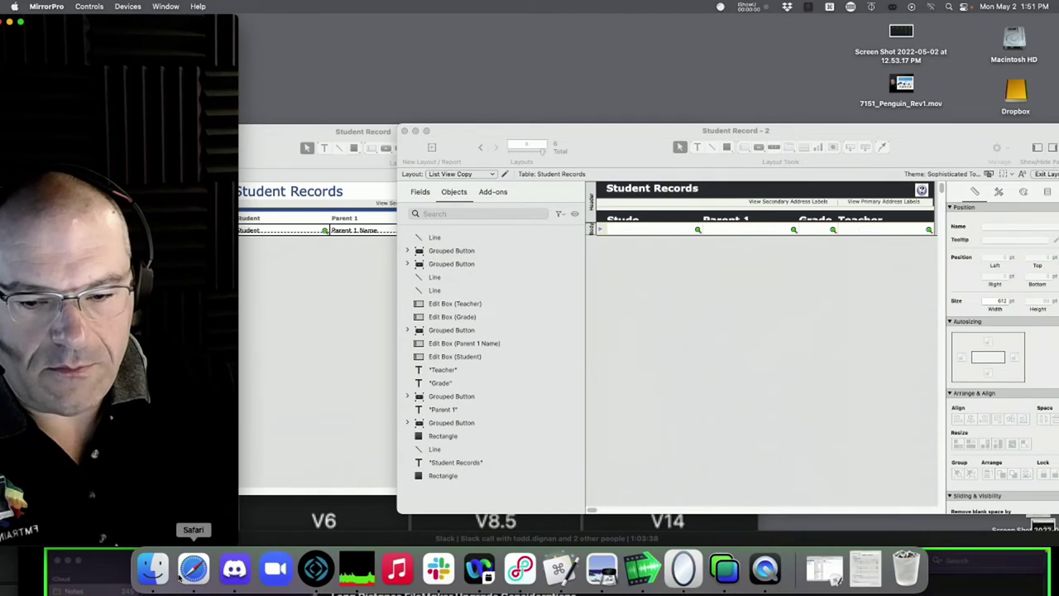
click(206, 582)
drag(428, 77, 437, 4)
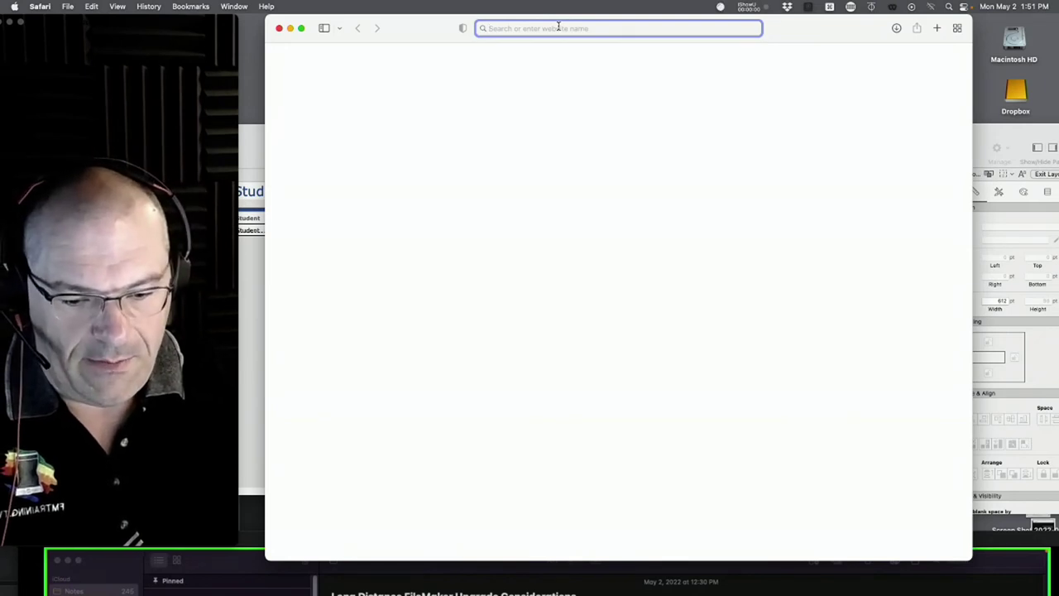
text(goy)
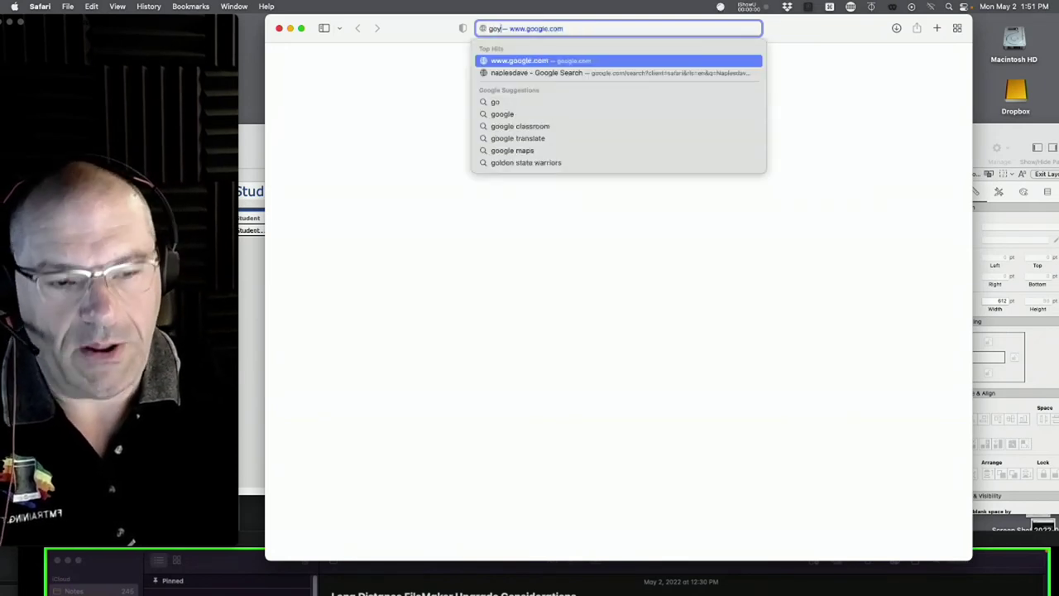
text(a )
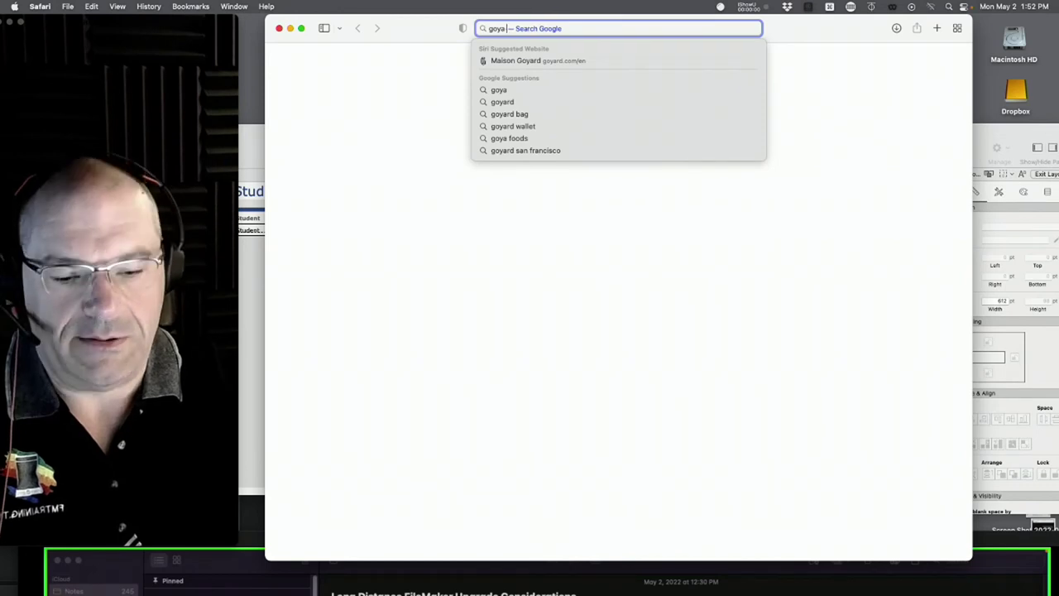
text(filemaker)
key(Return)
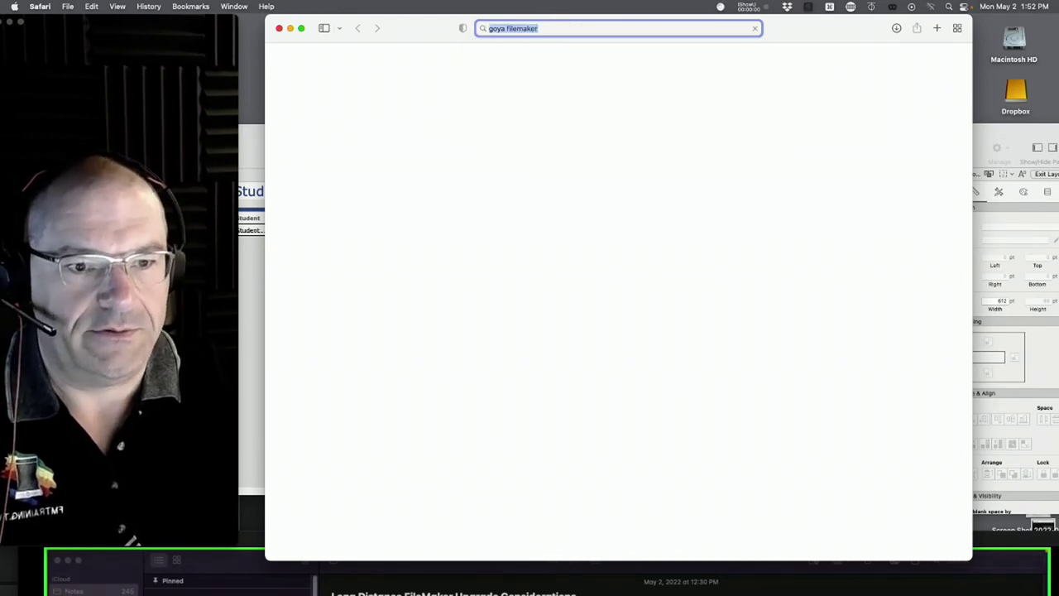